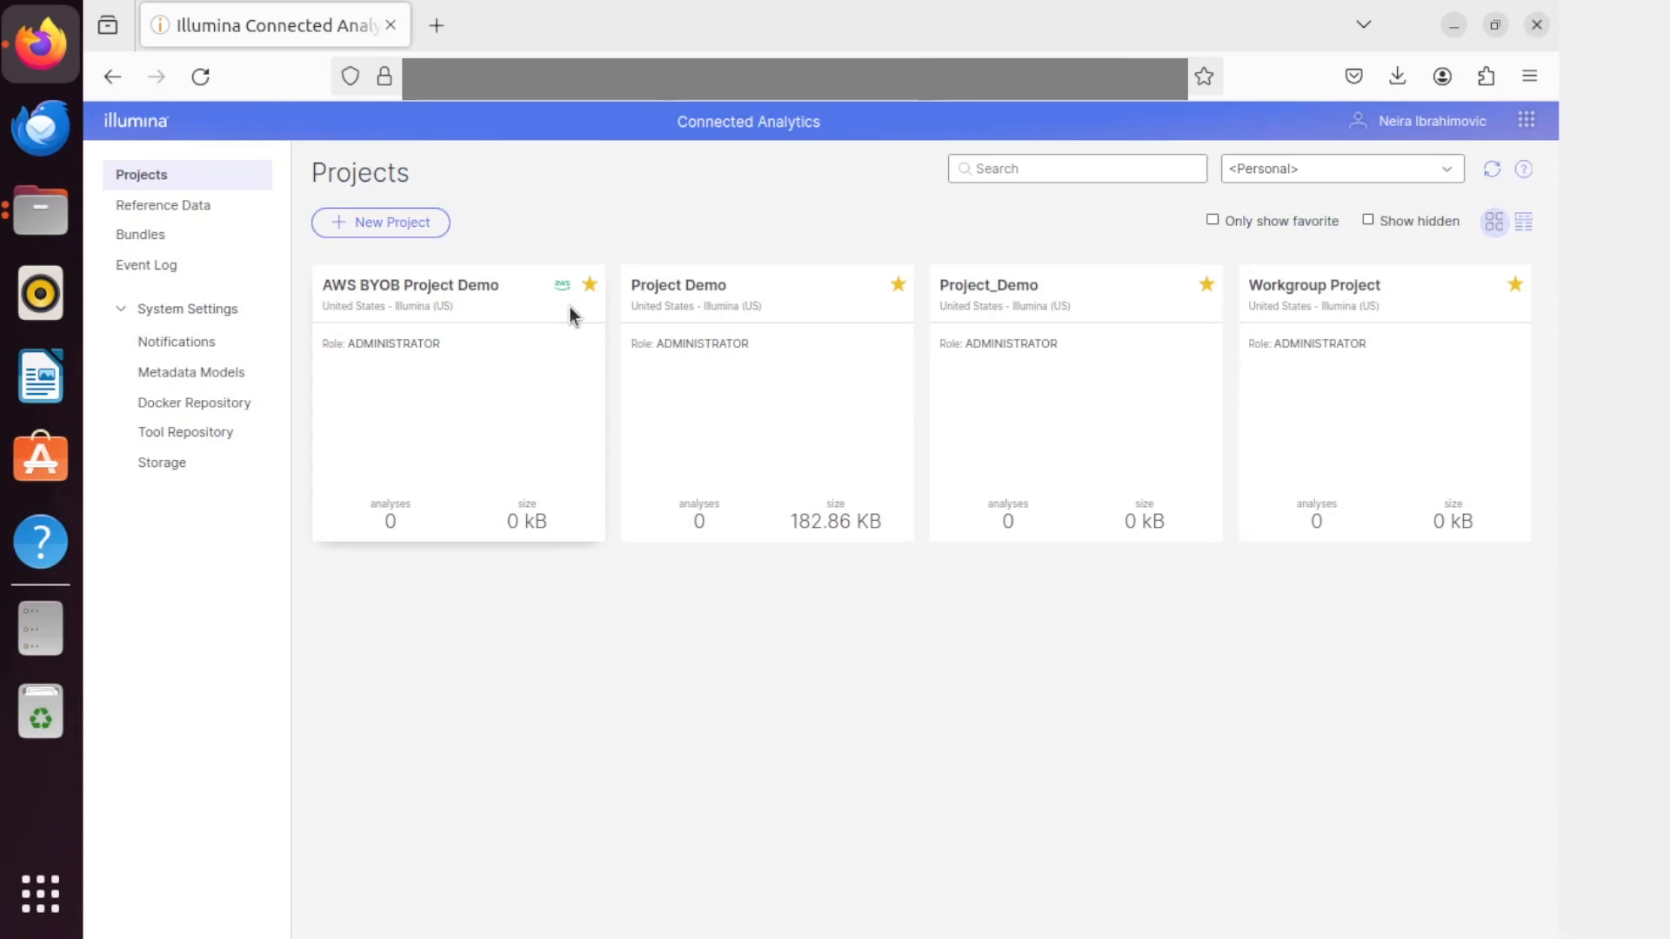
Step: Request a new service connector named wgs-connector in the connectivity settings of the AWS BYOB Project Demo project
click(492, 296)
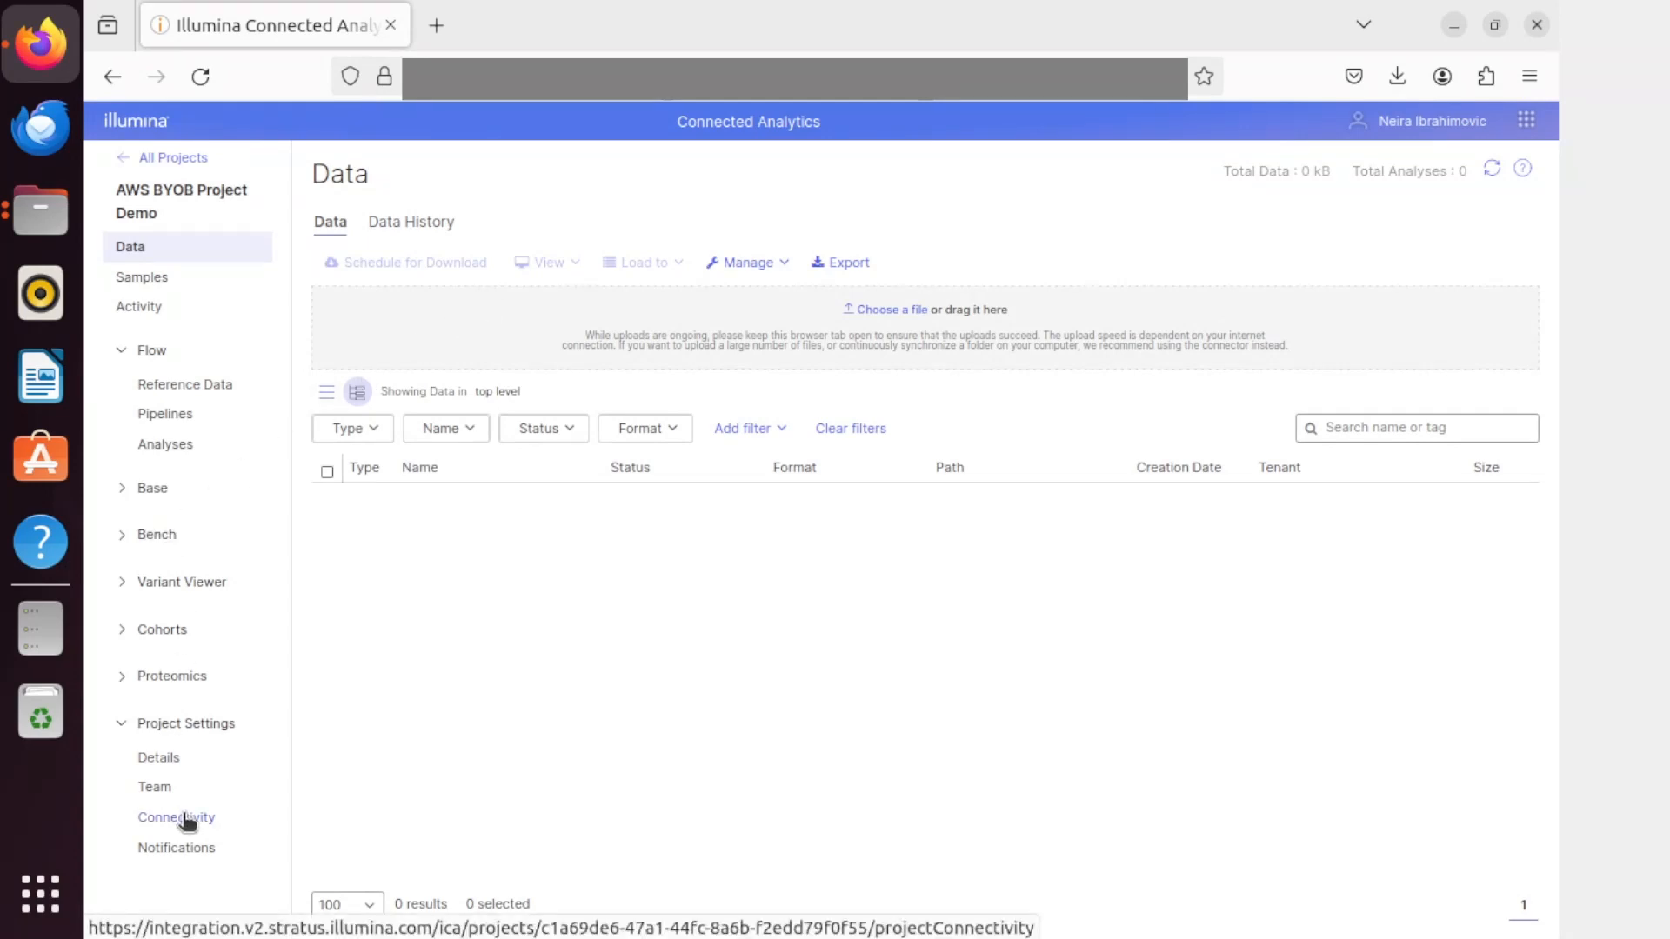
click(183, 818)
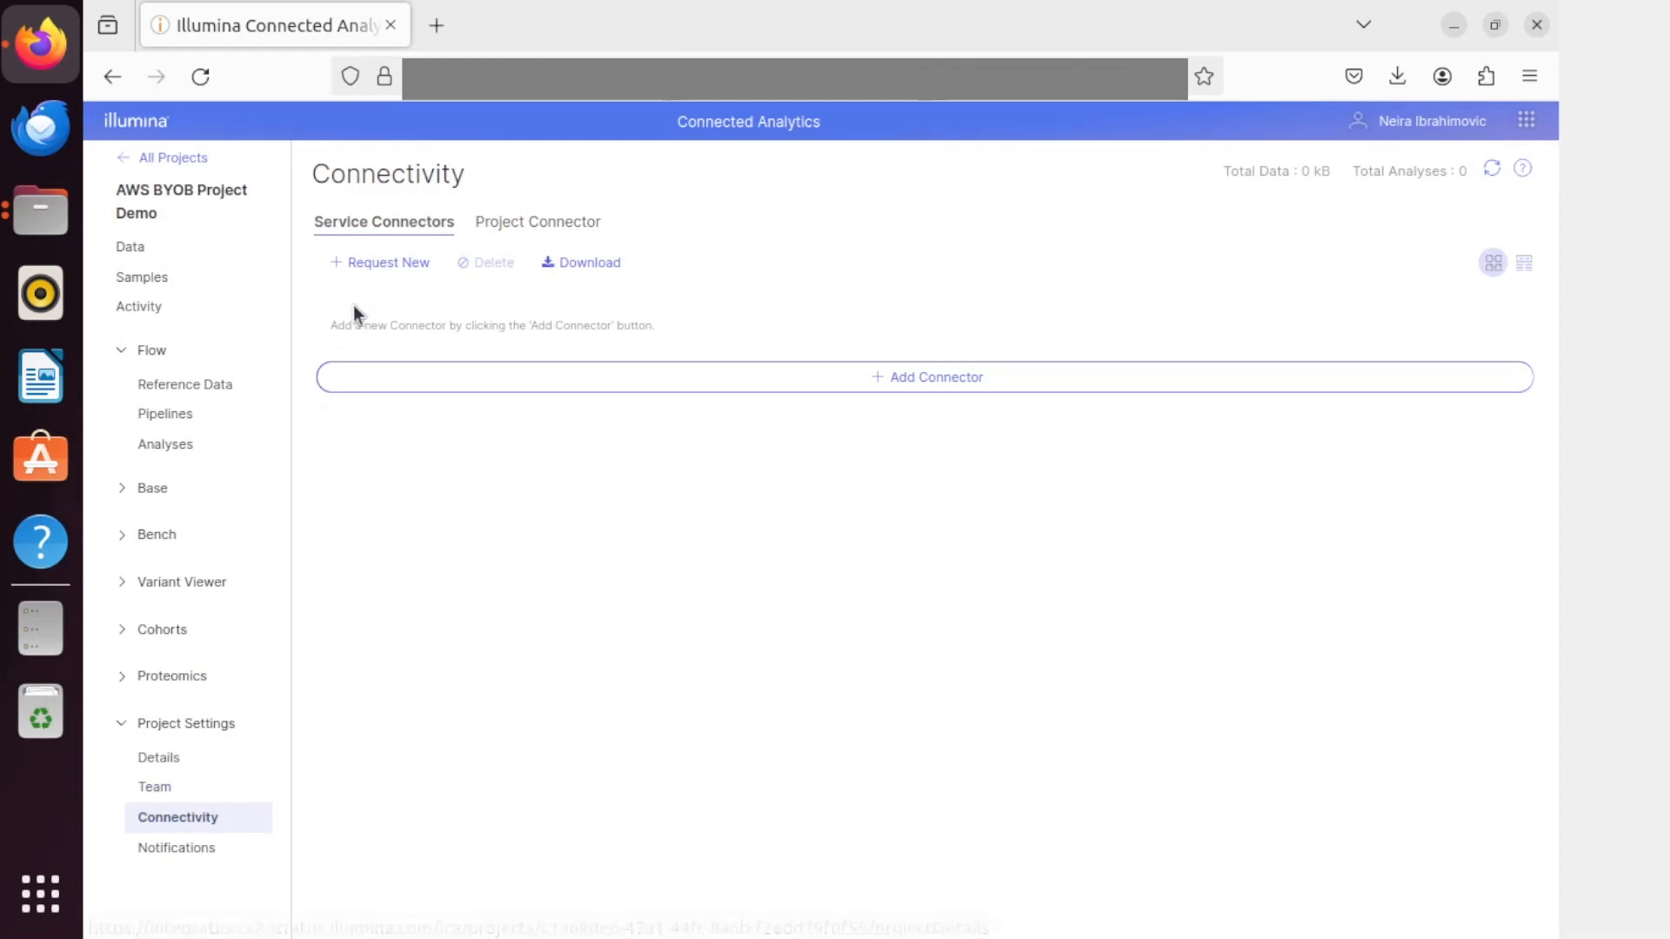
click(379, 264)
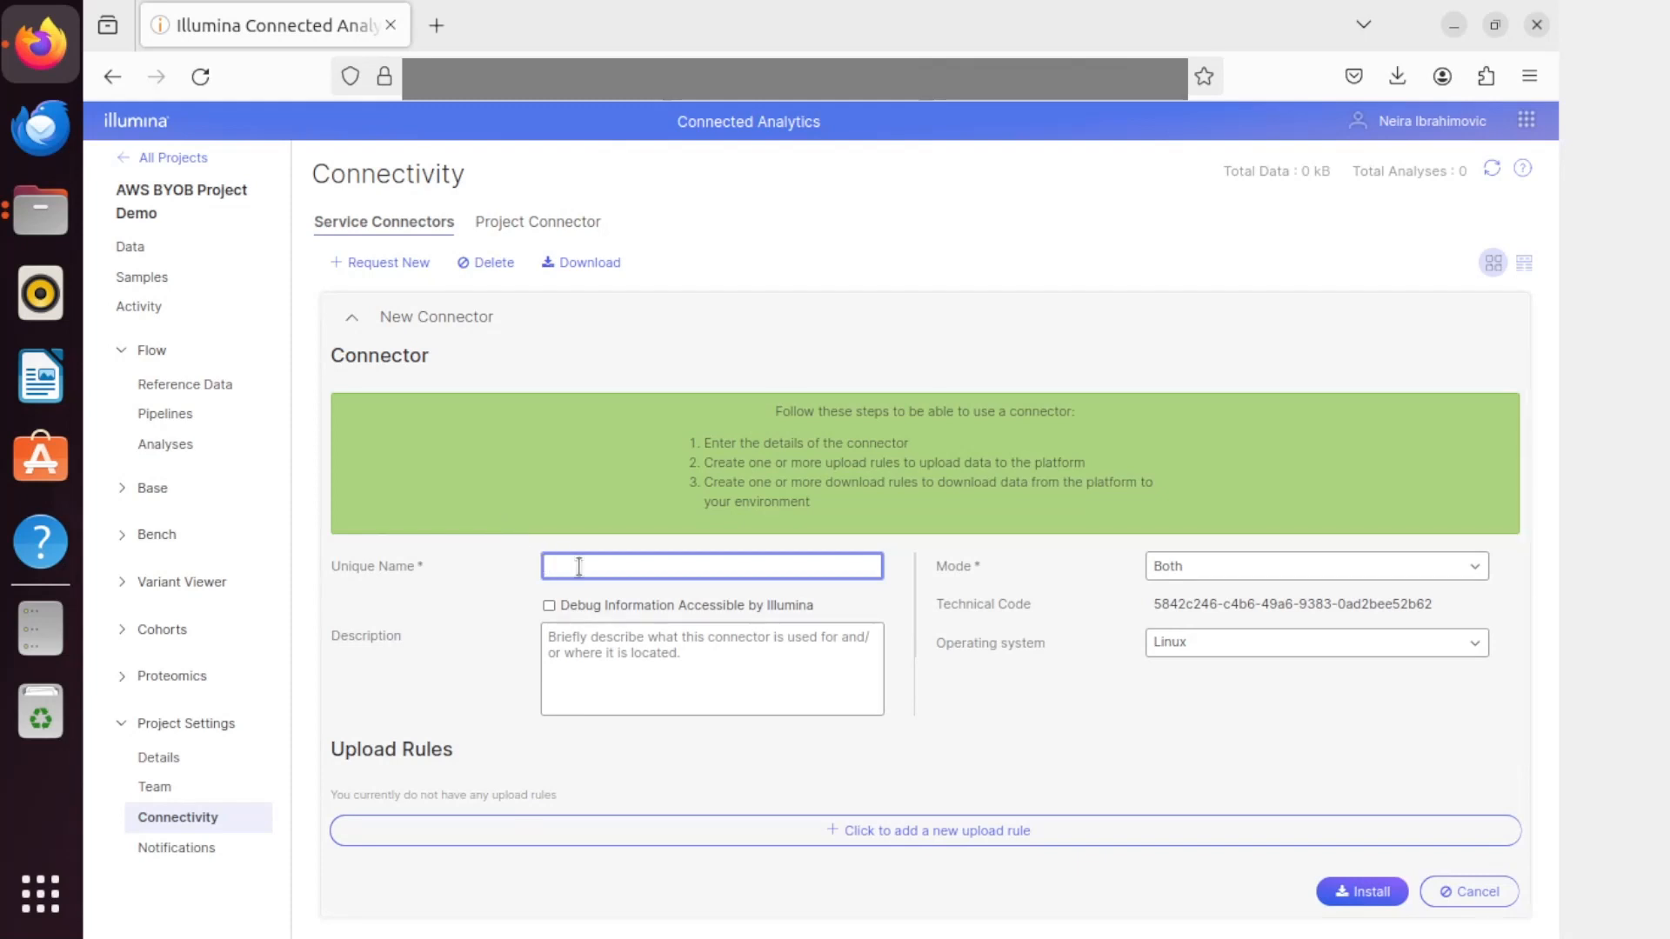
text(wgs-connector)
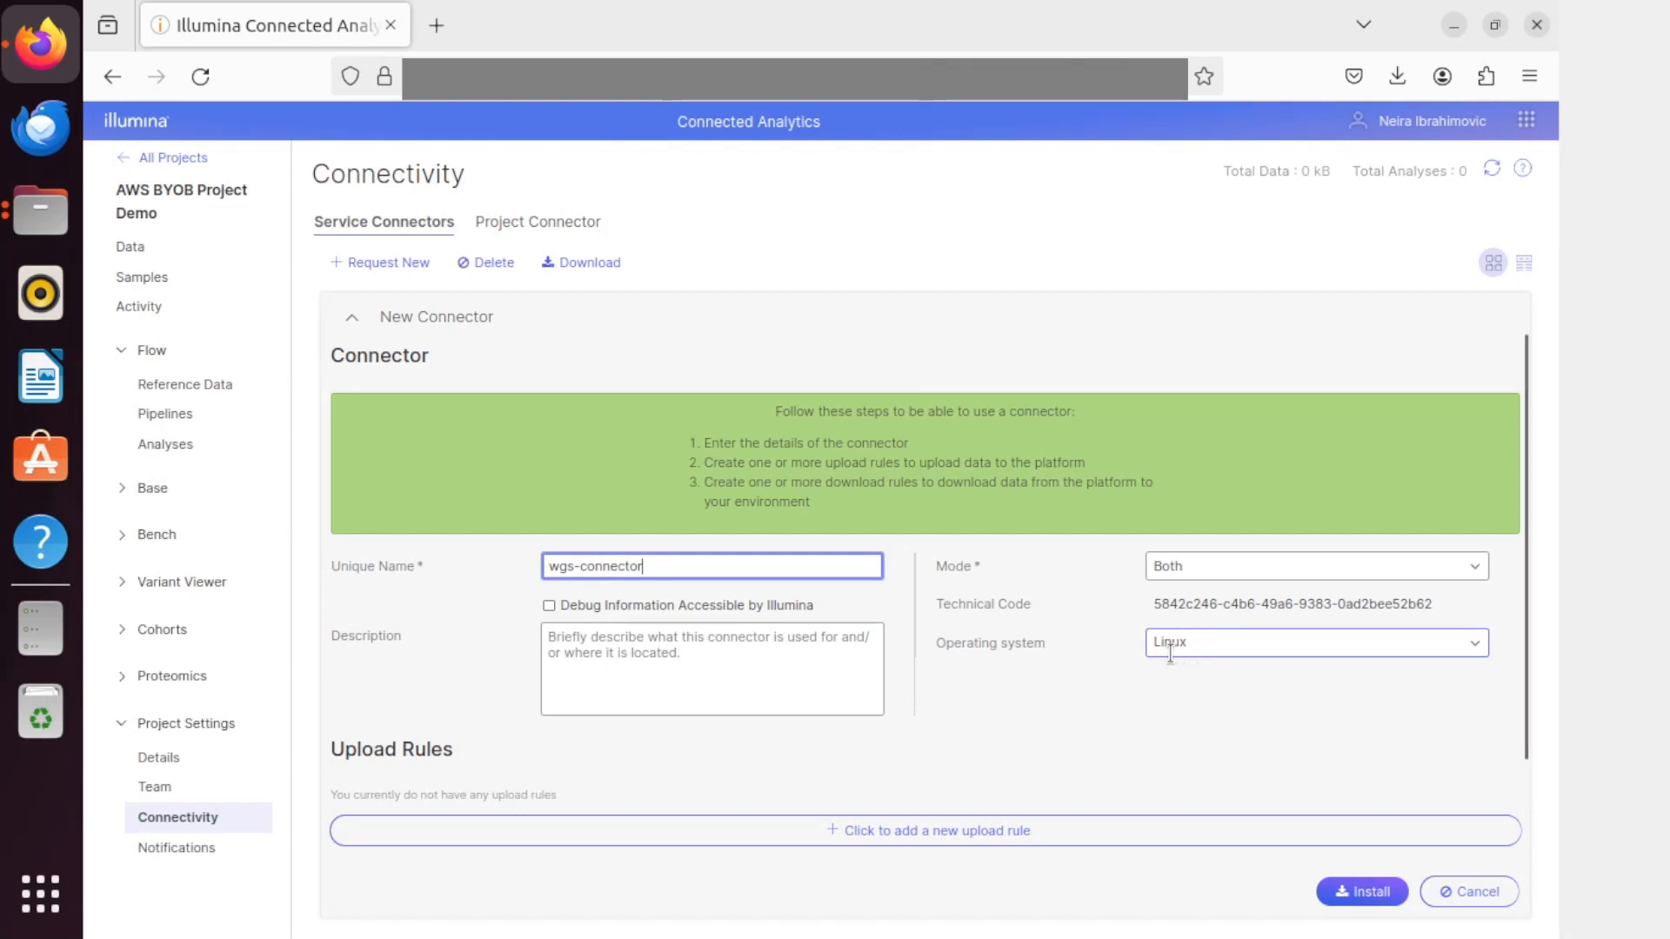
Step: Add an upload rule to the connector and name it Run Folder Upload
click(893, 834)
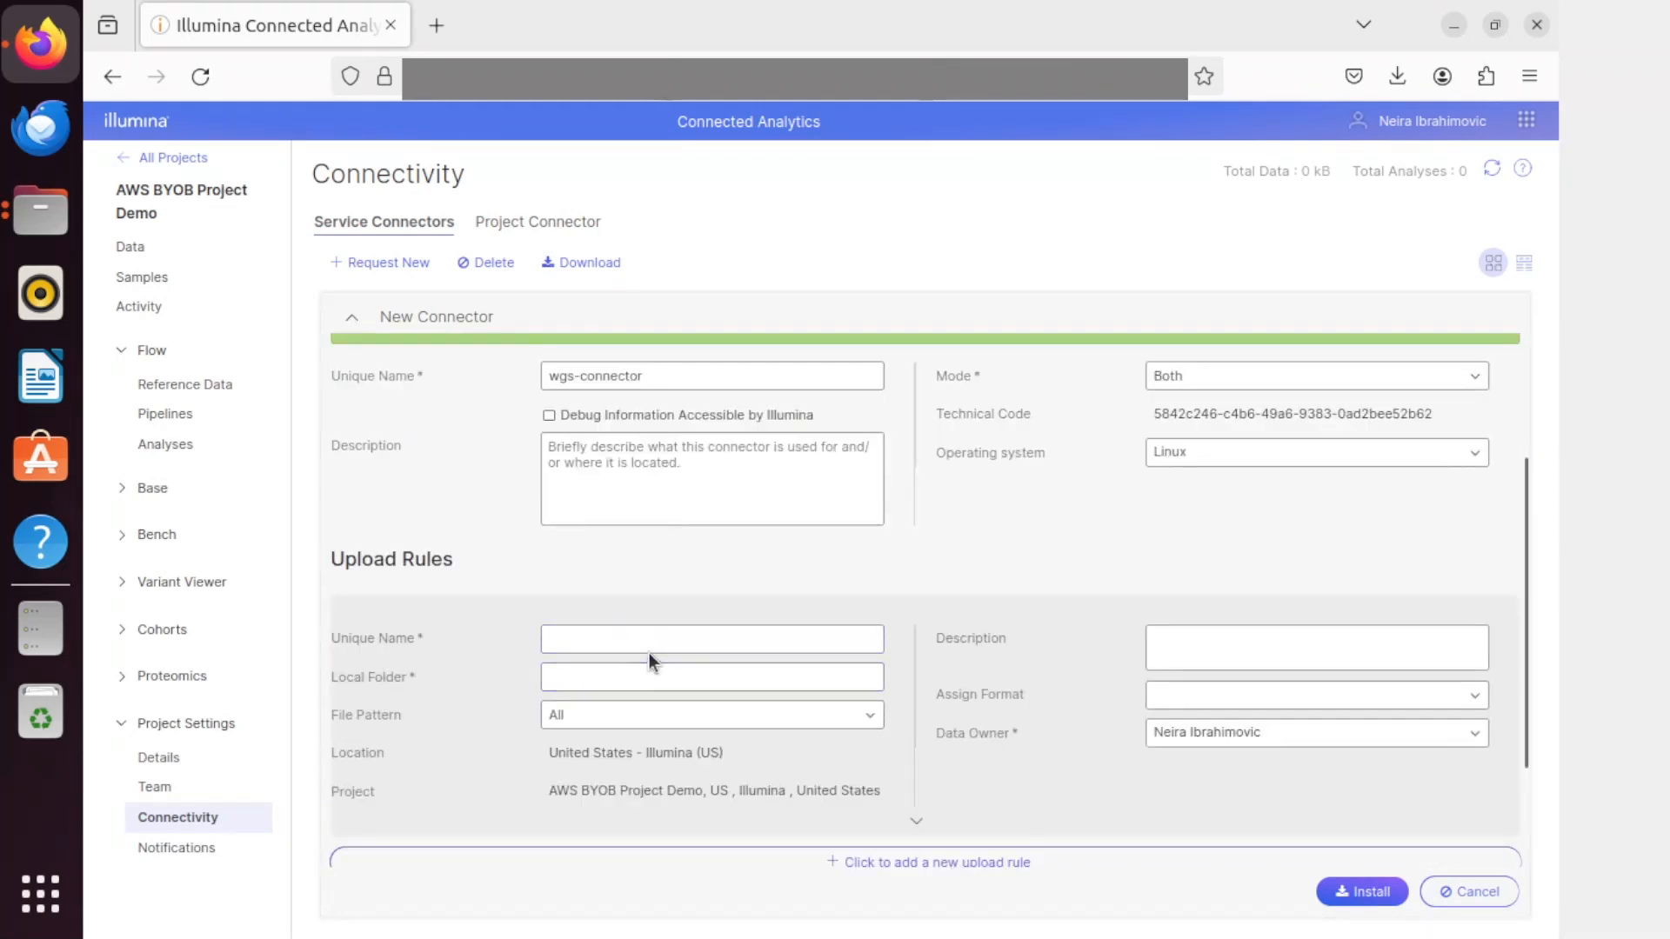
click(649, 648)
text(R)
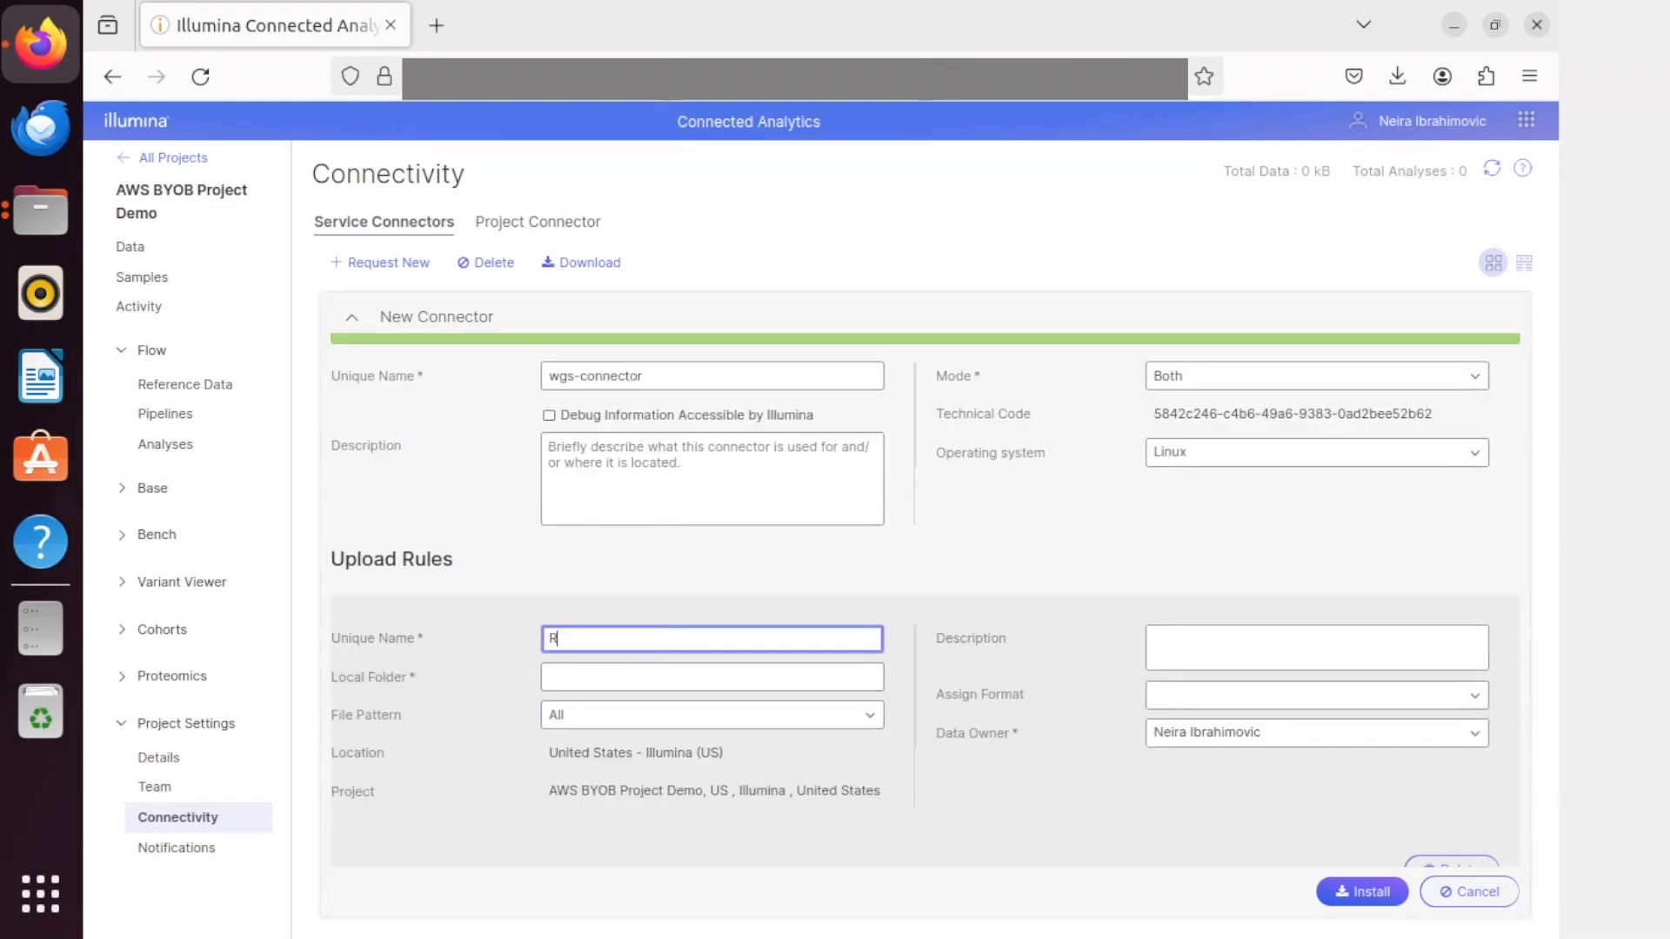
text(un Folder Upload)
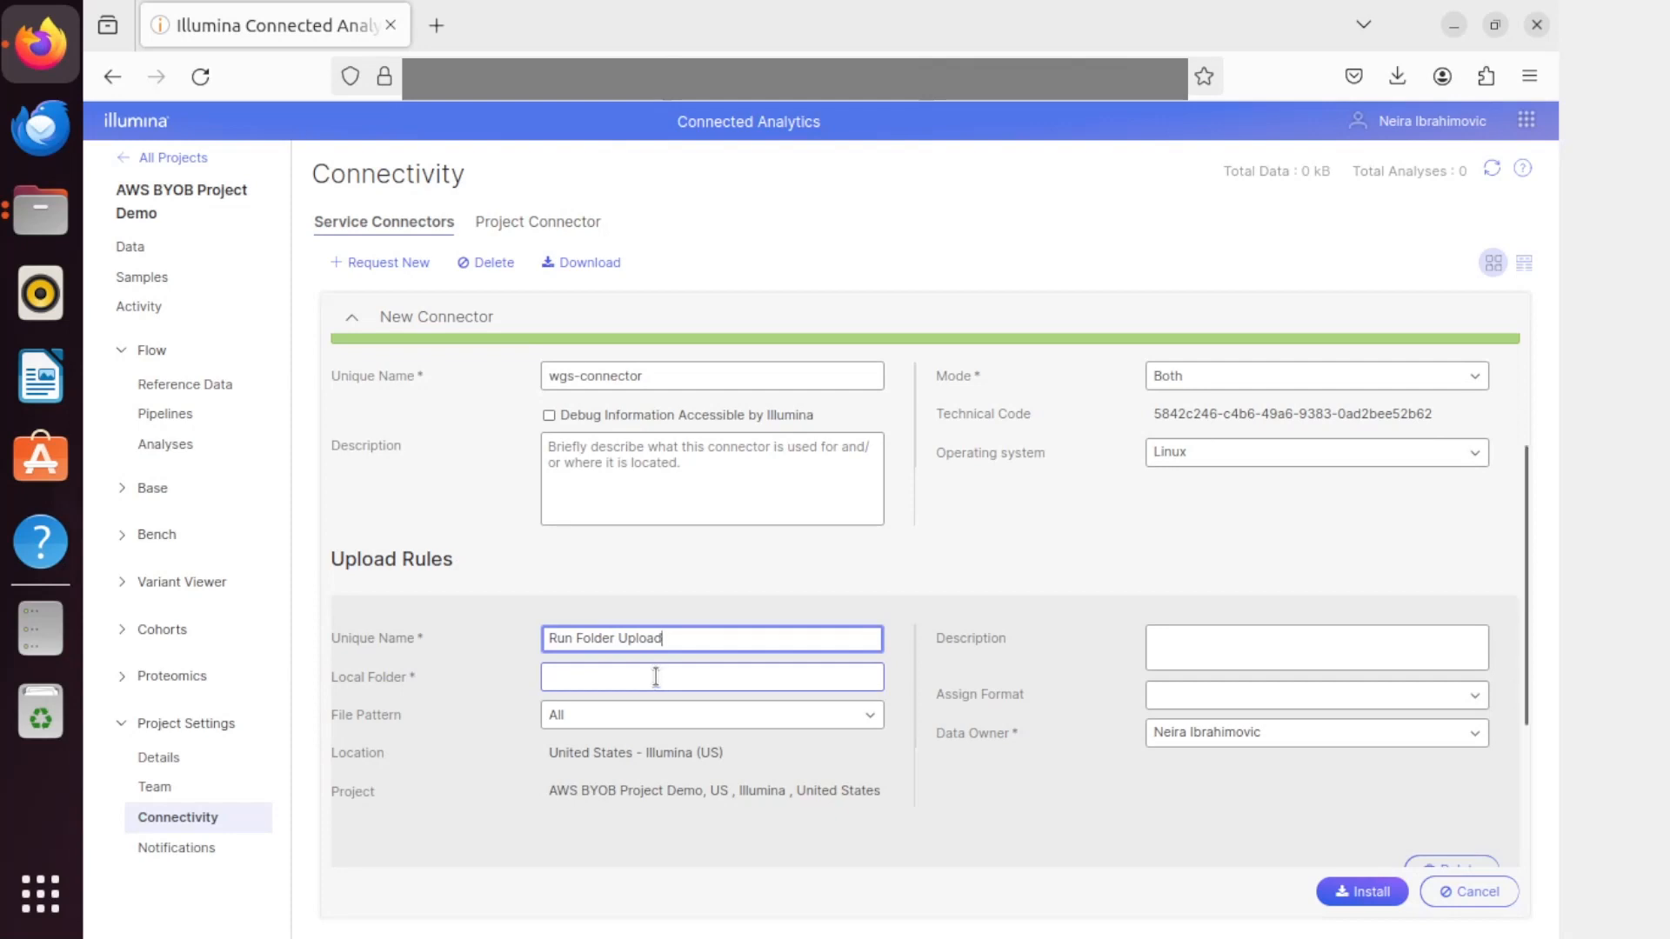
Step: Look up the path of the NovaSeqX_Demo folder in the file manager's properties and enter it as the upload rule's local folder
click(61, 225)
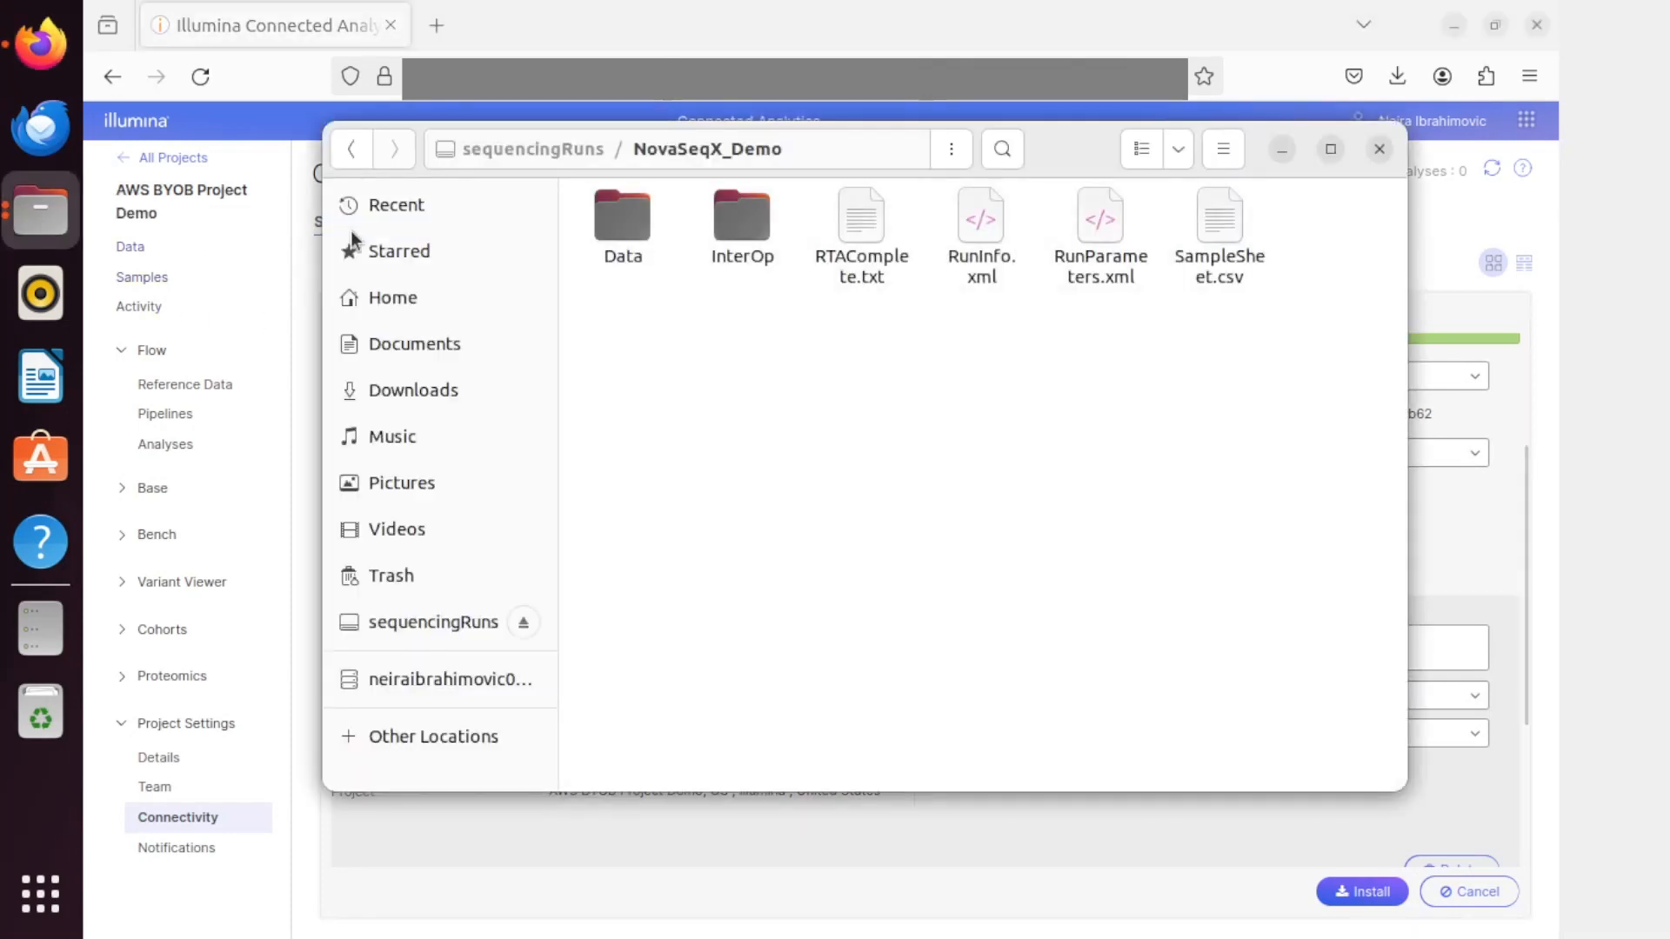
click(951, 149)
click(913, 400)
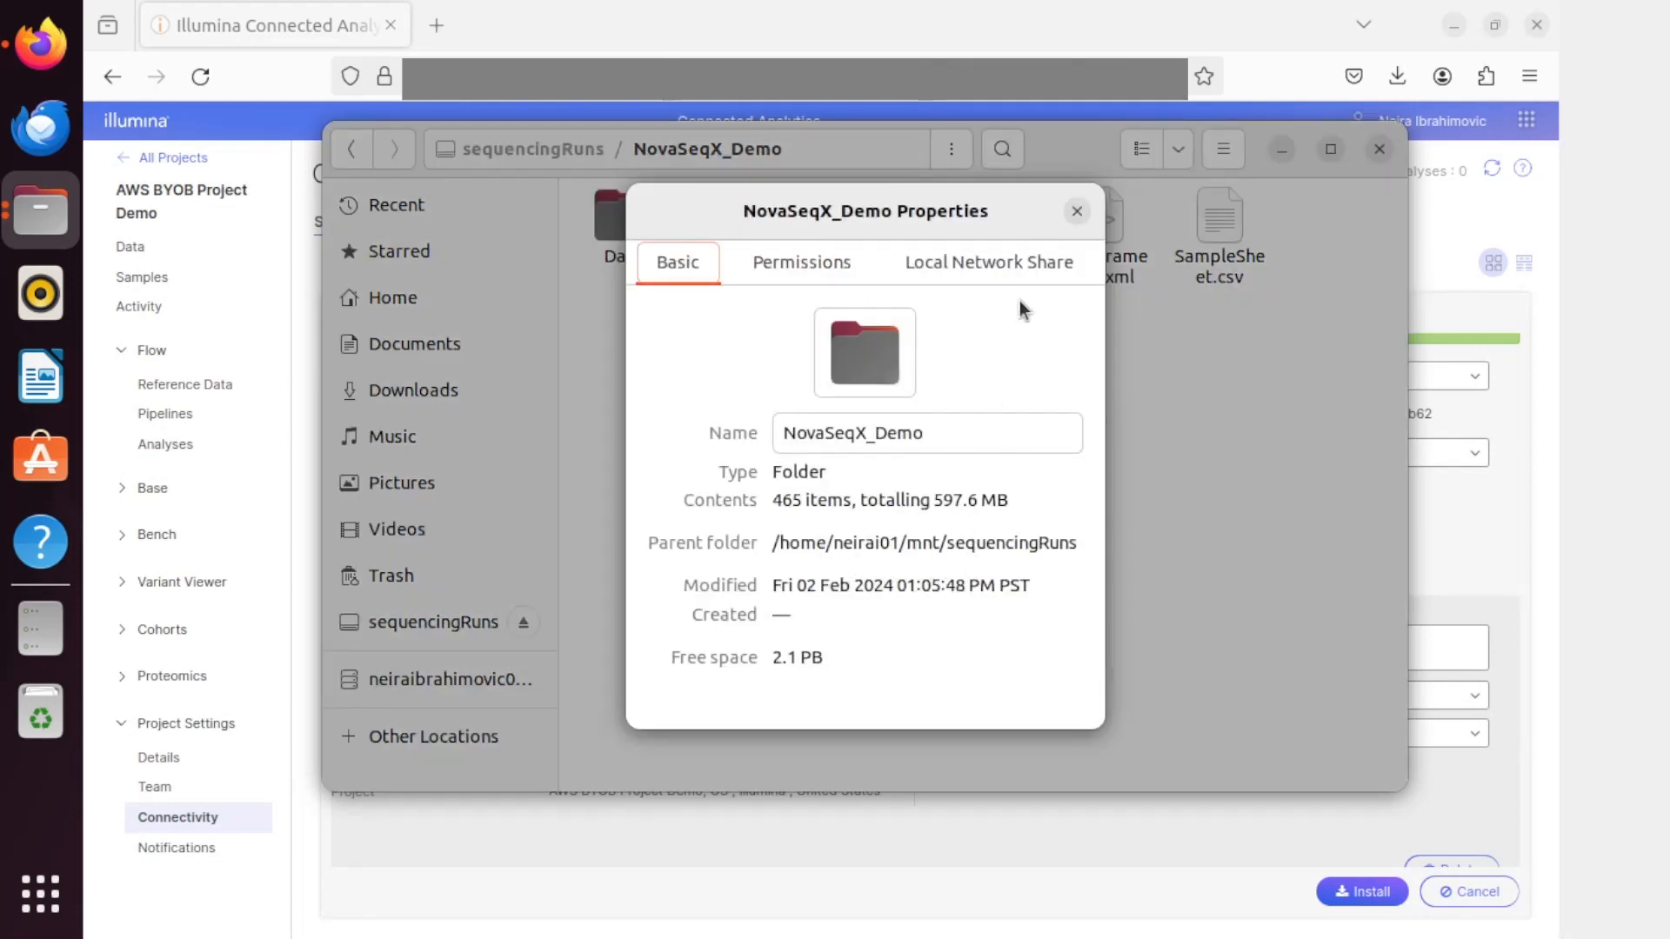
click(1077, 213)
click(1439, 231)
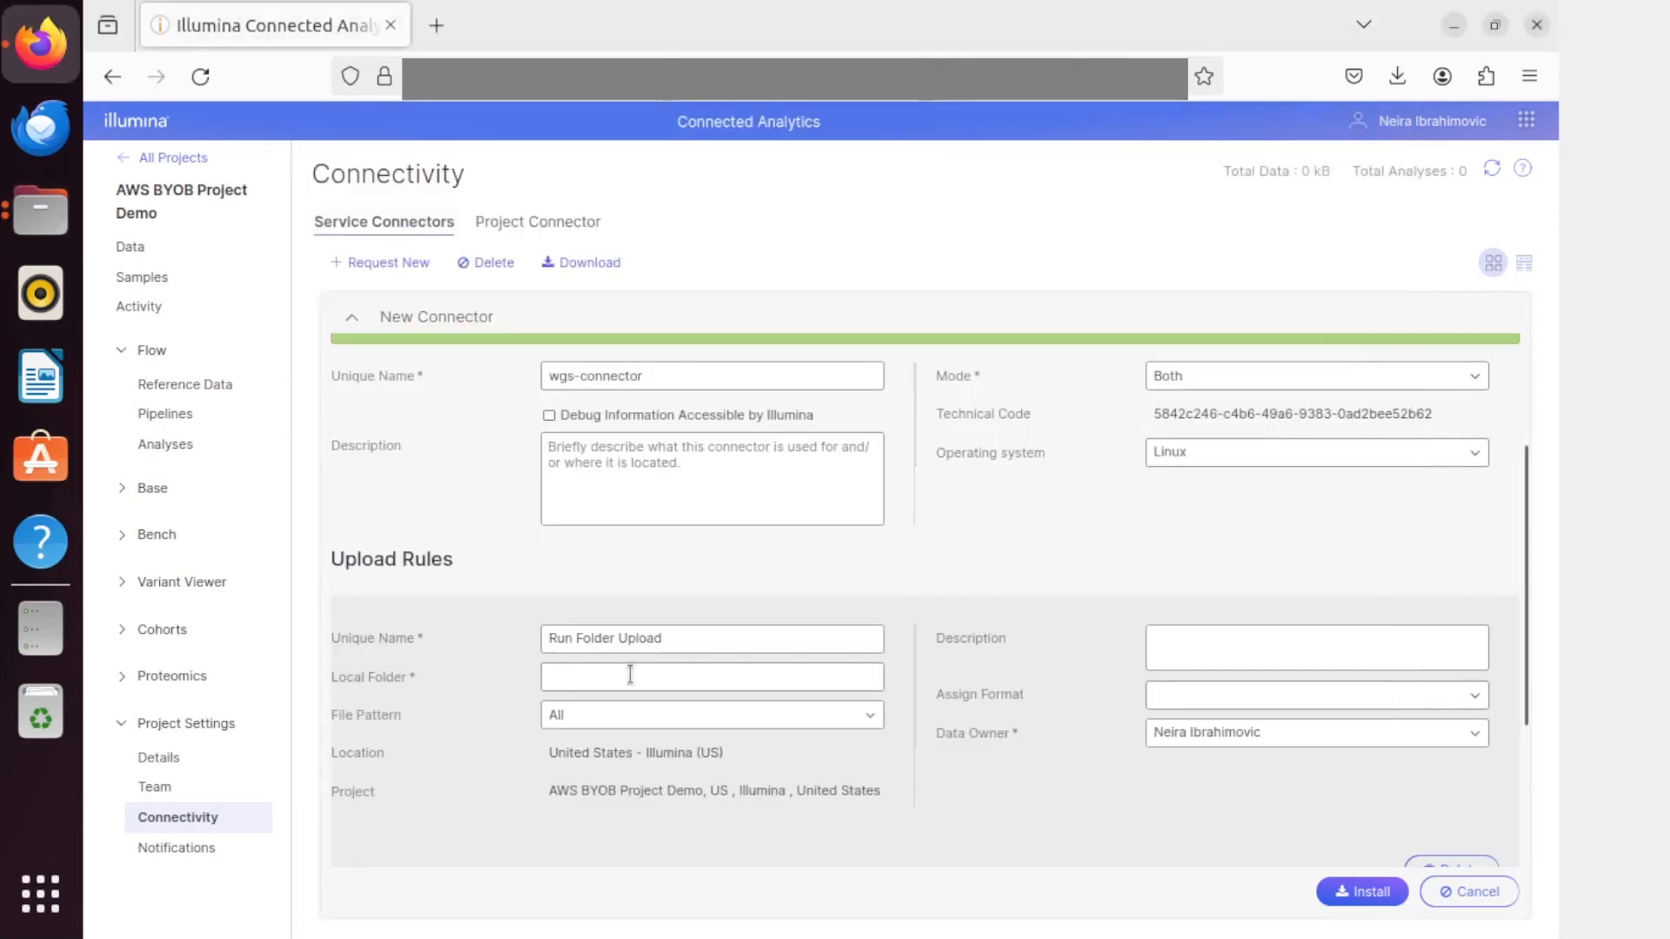
click(630, 676)
text(/hom)
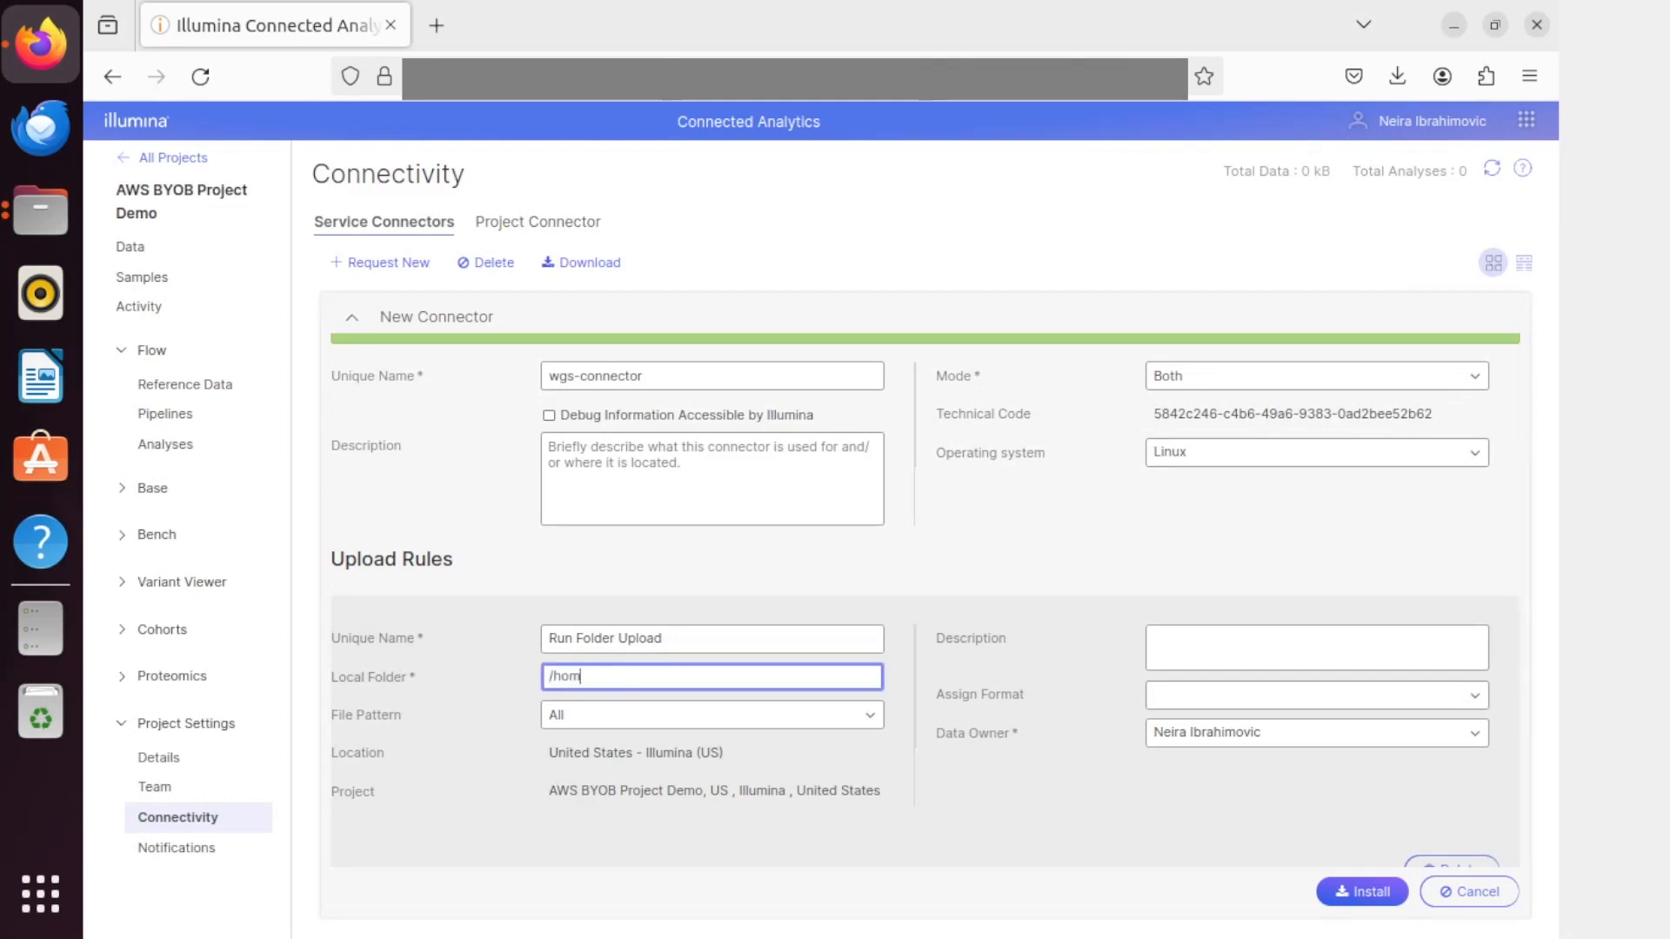
text(e/neirai01/mnt/sequencingRuns/N)
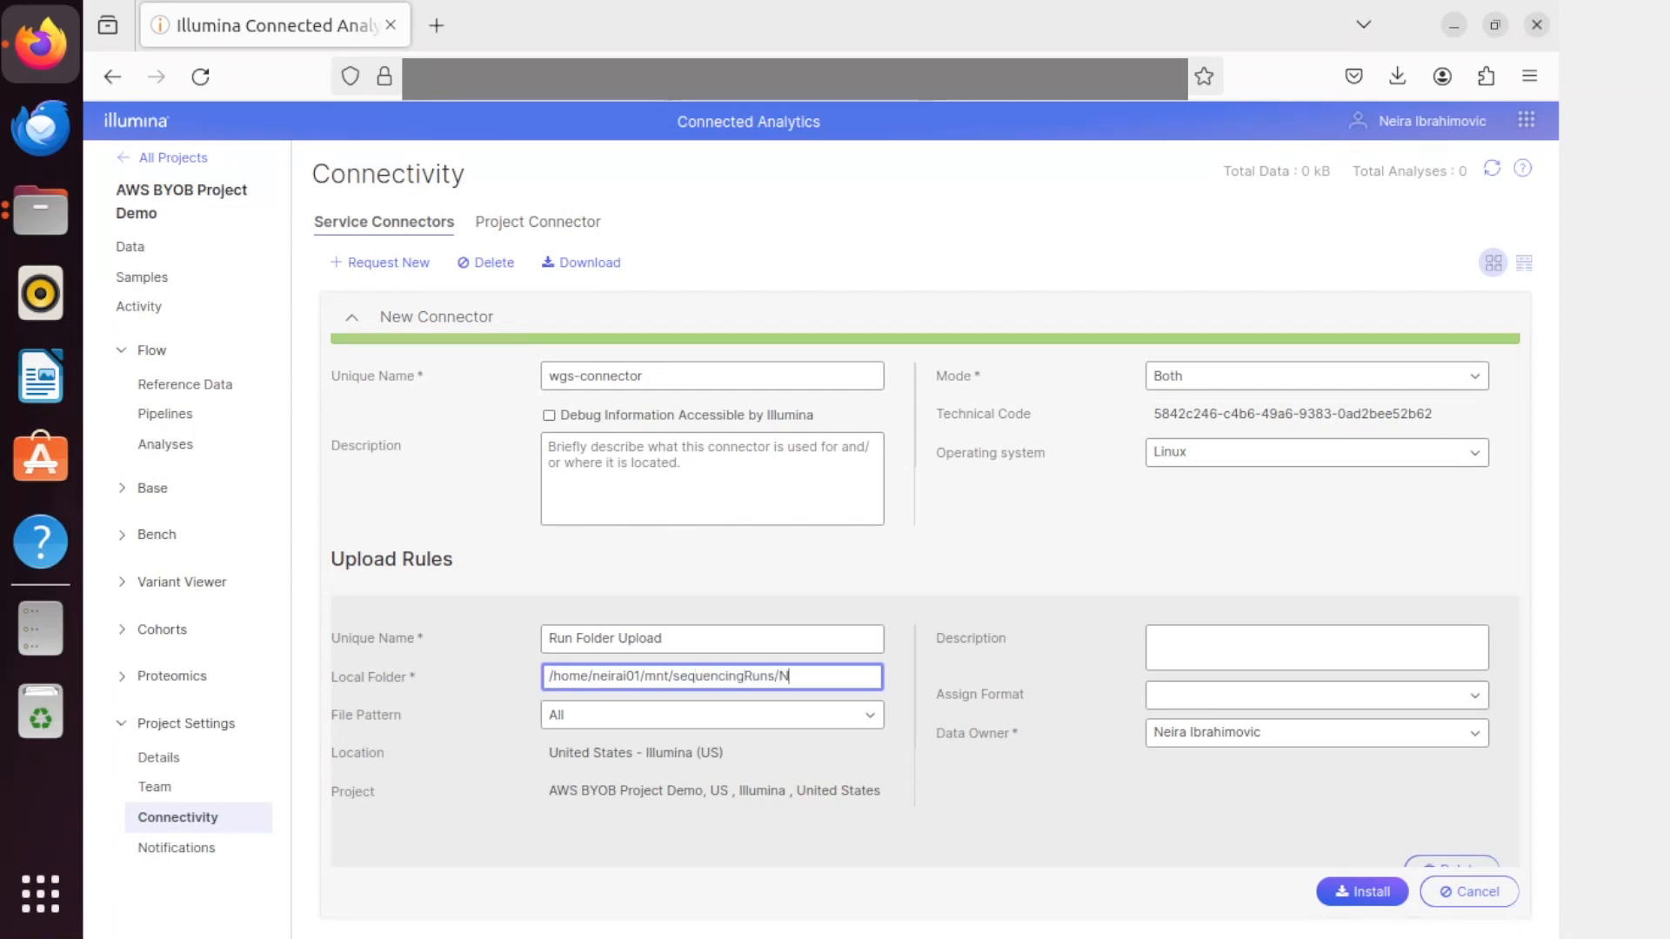
text(ovaSeqX_Demo)
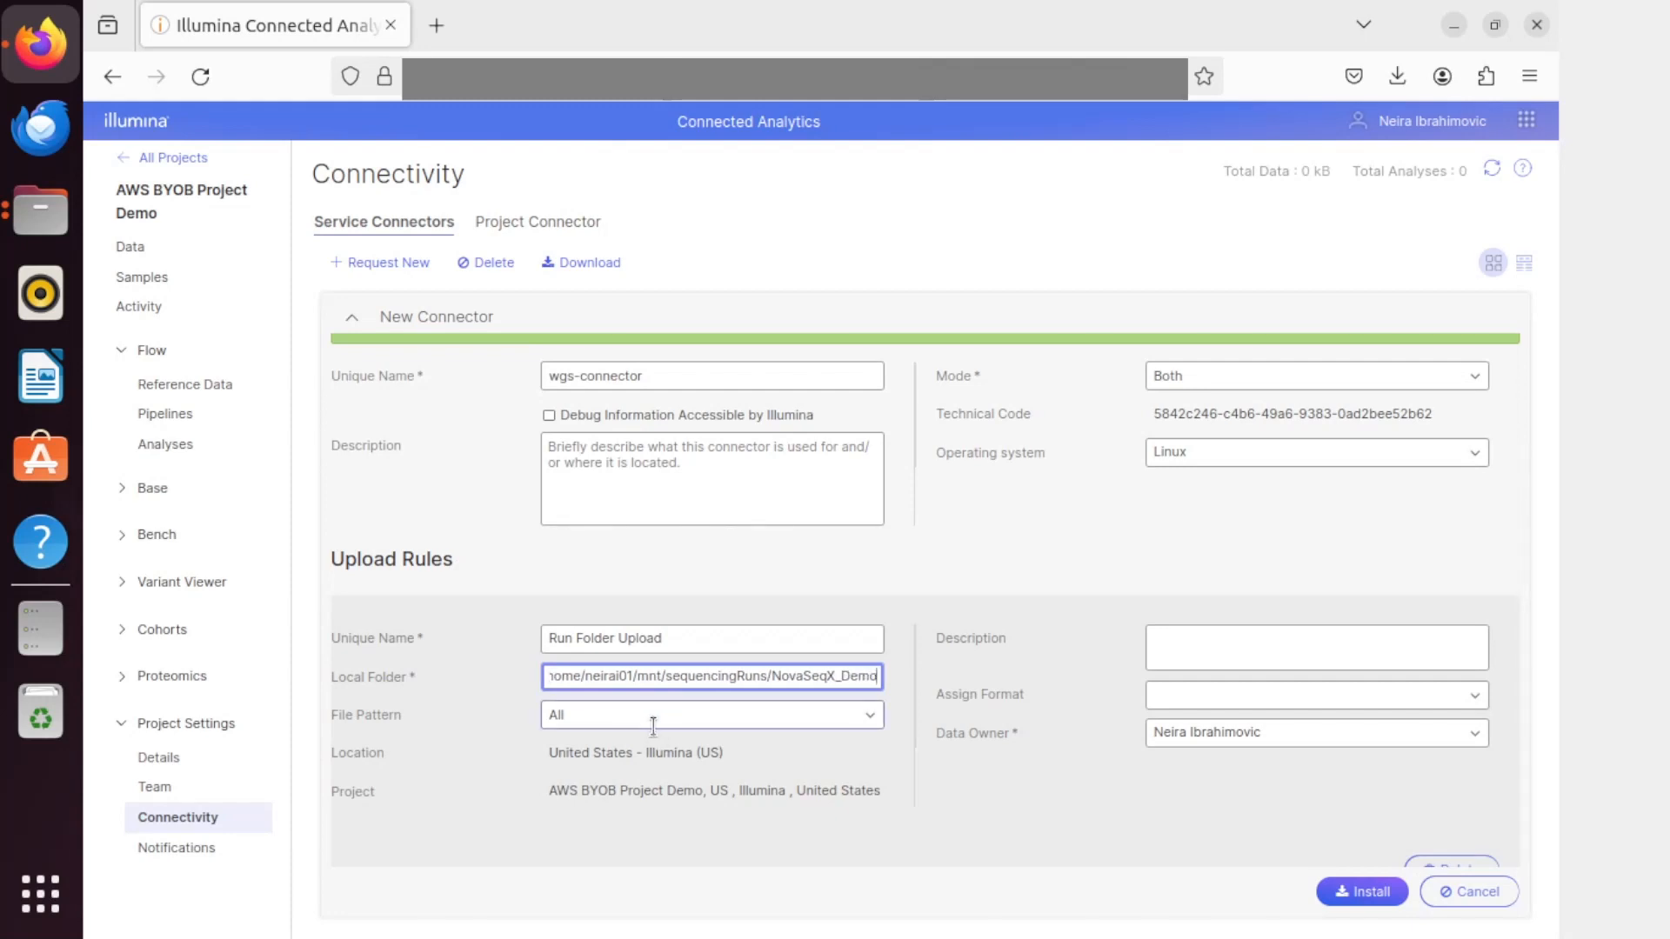
Step: Review the file pattern and format options, keeping All and an empty assigned format, and start the connector installation
click(864, 718)
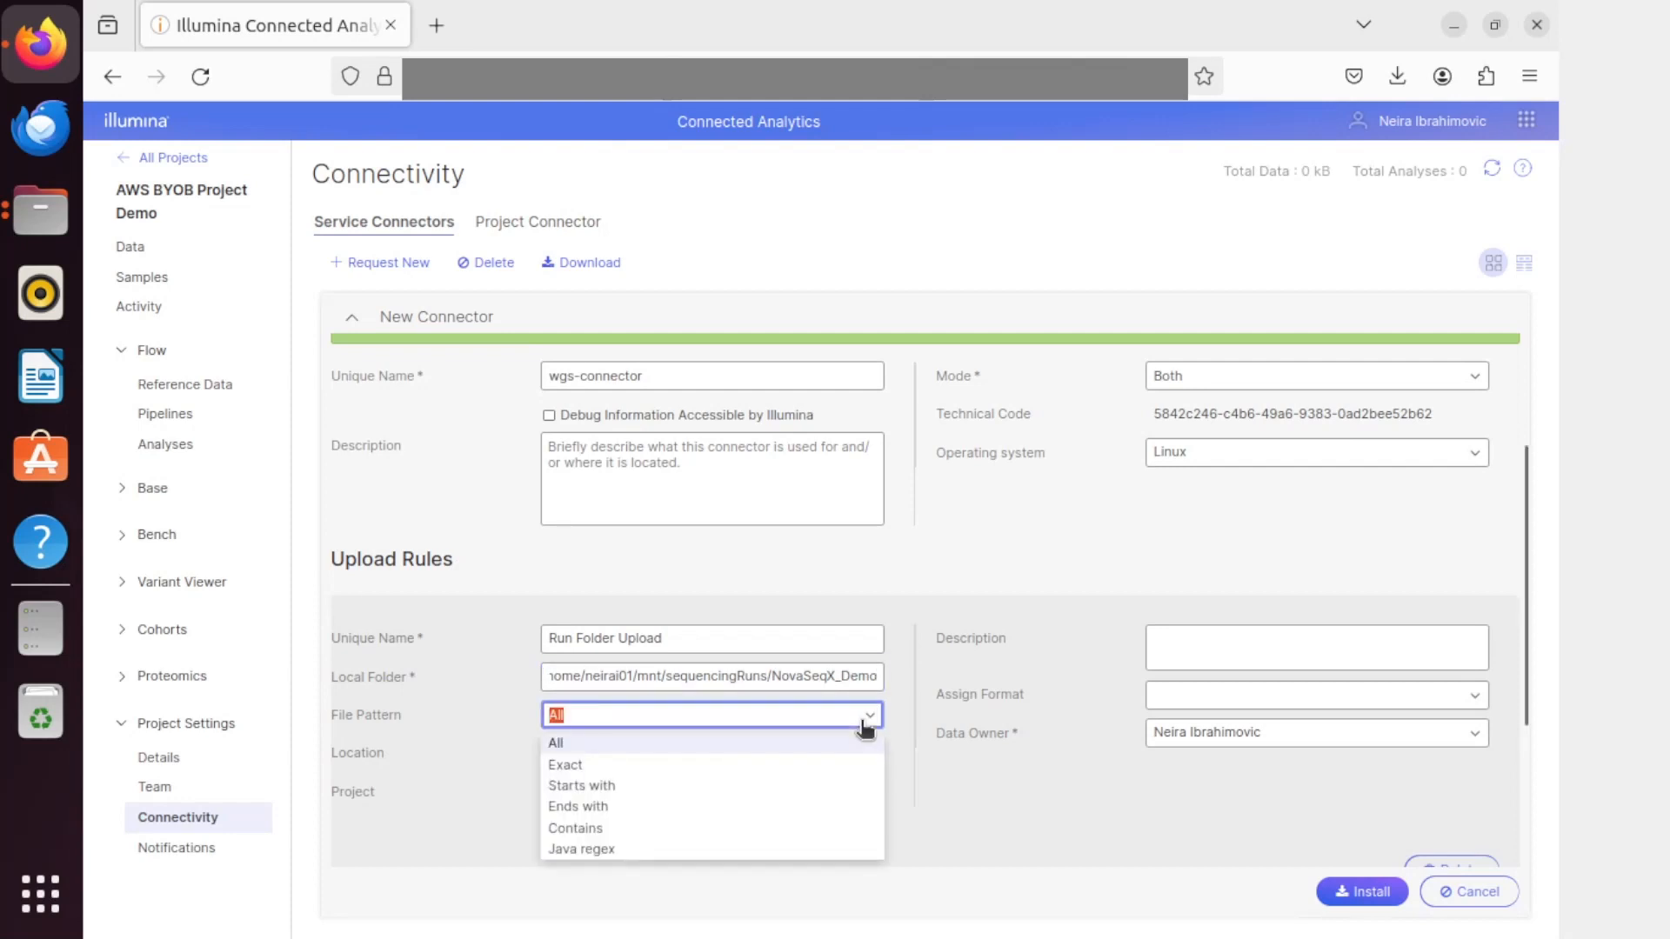
click(864, 721)
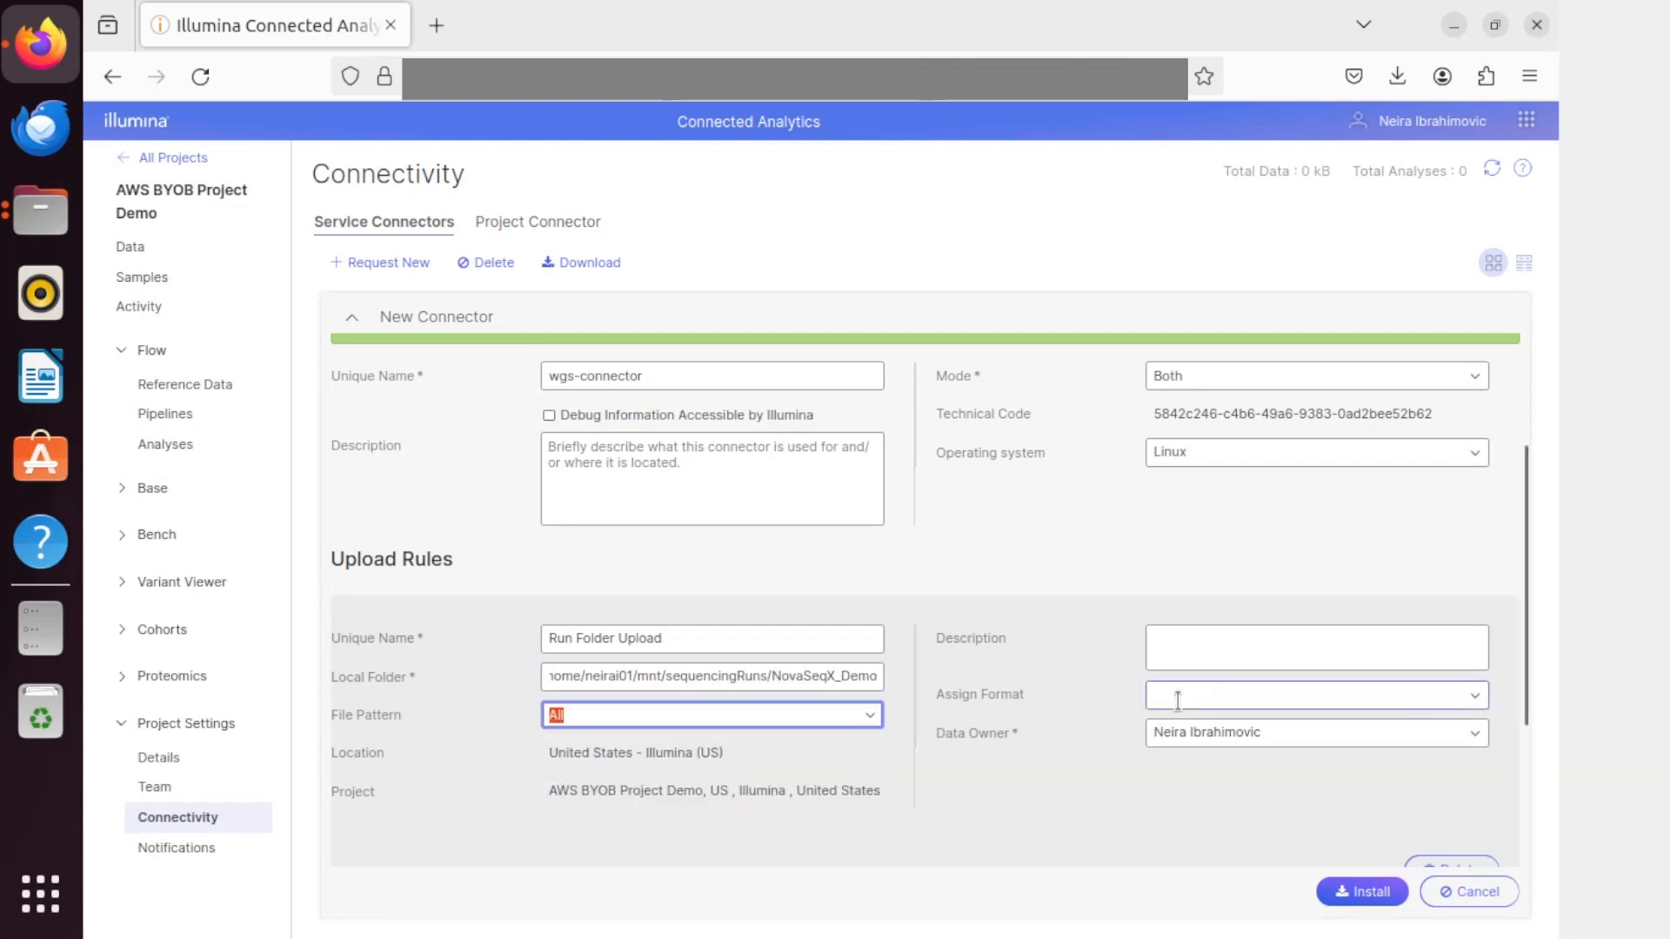
click(1480, 698)
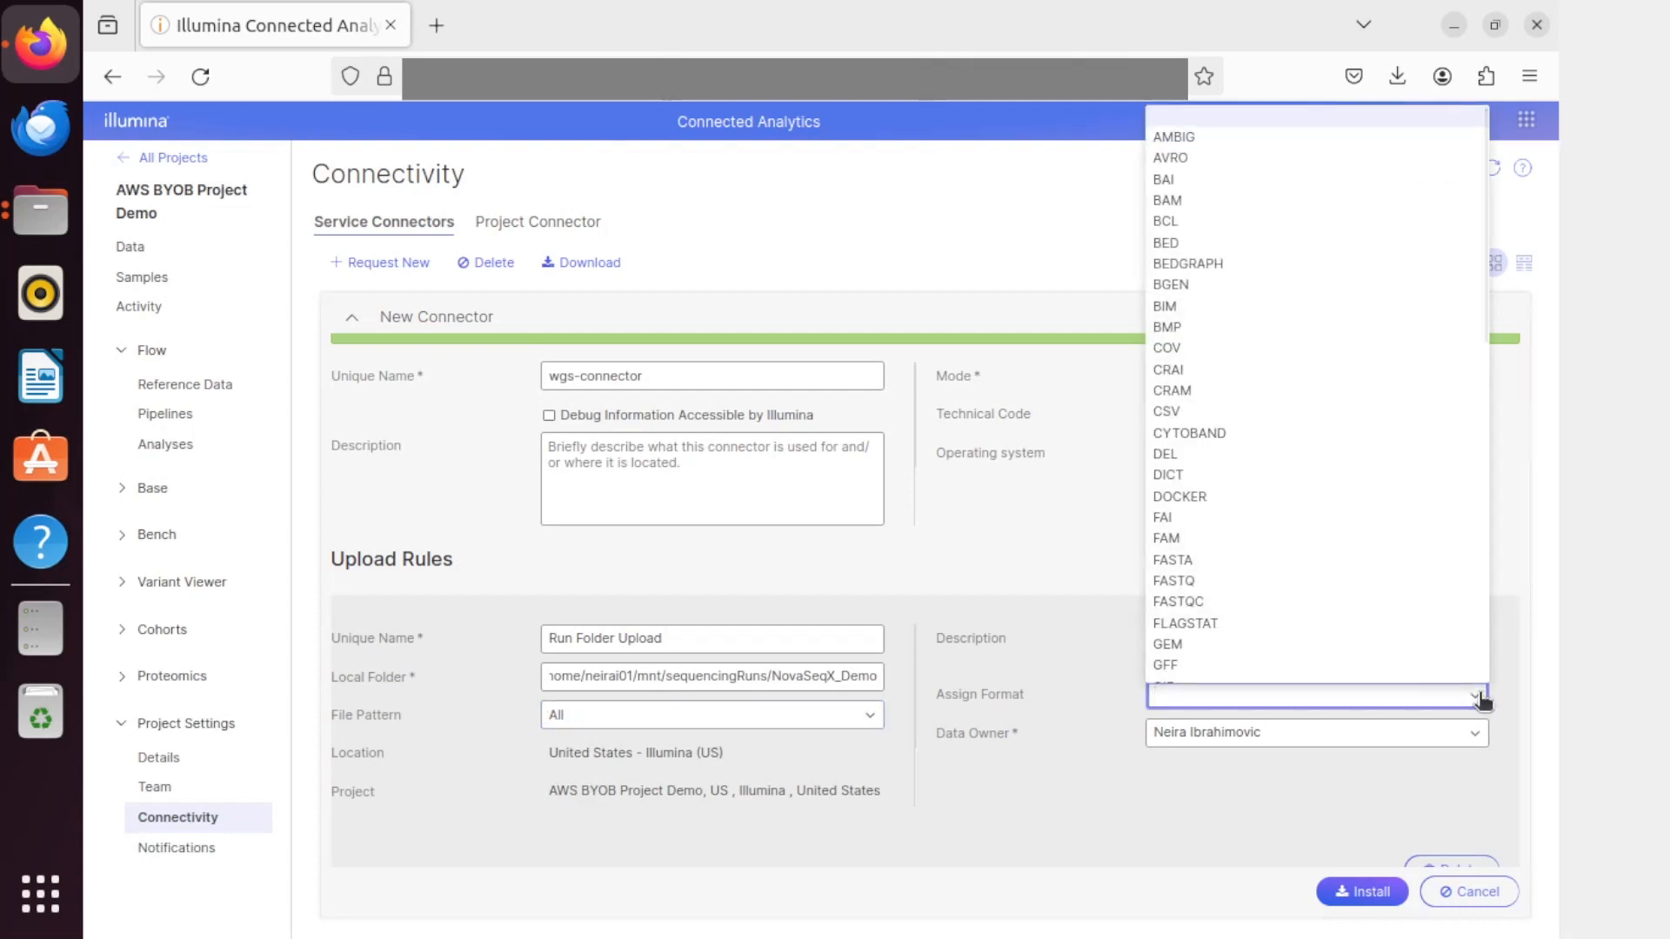
click(1480, 698)
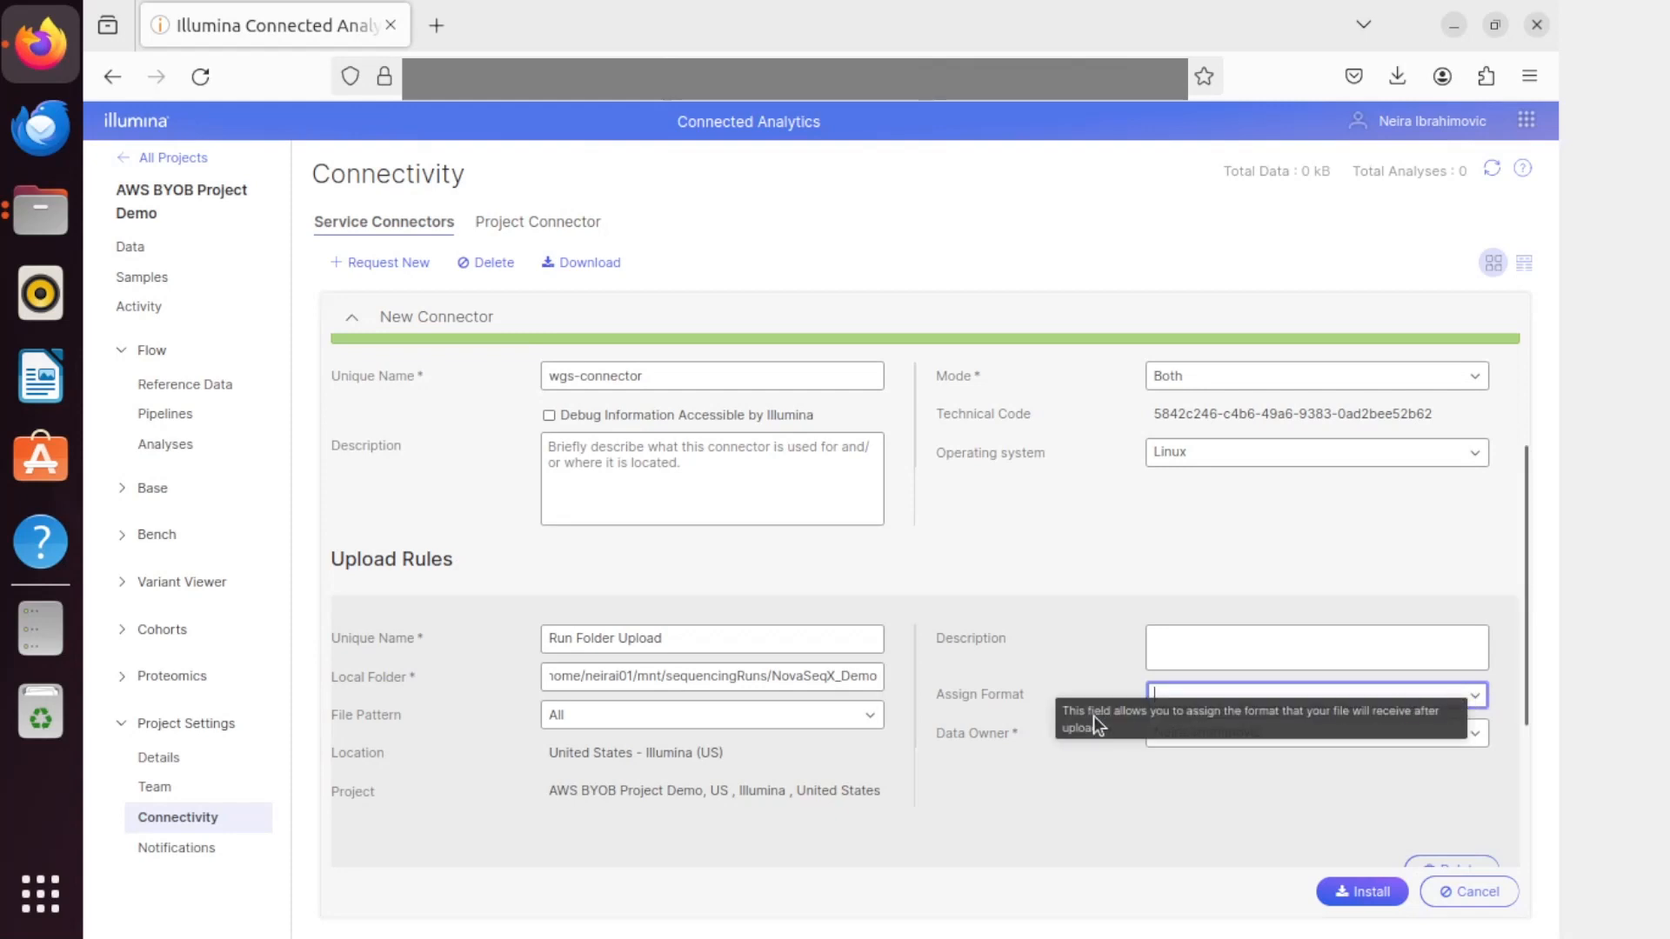
click(908, 690)
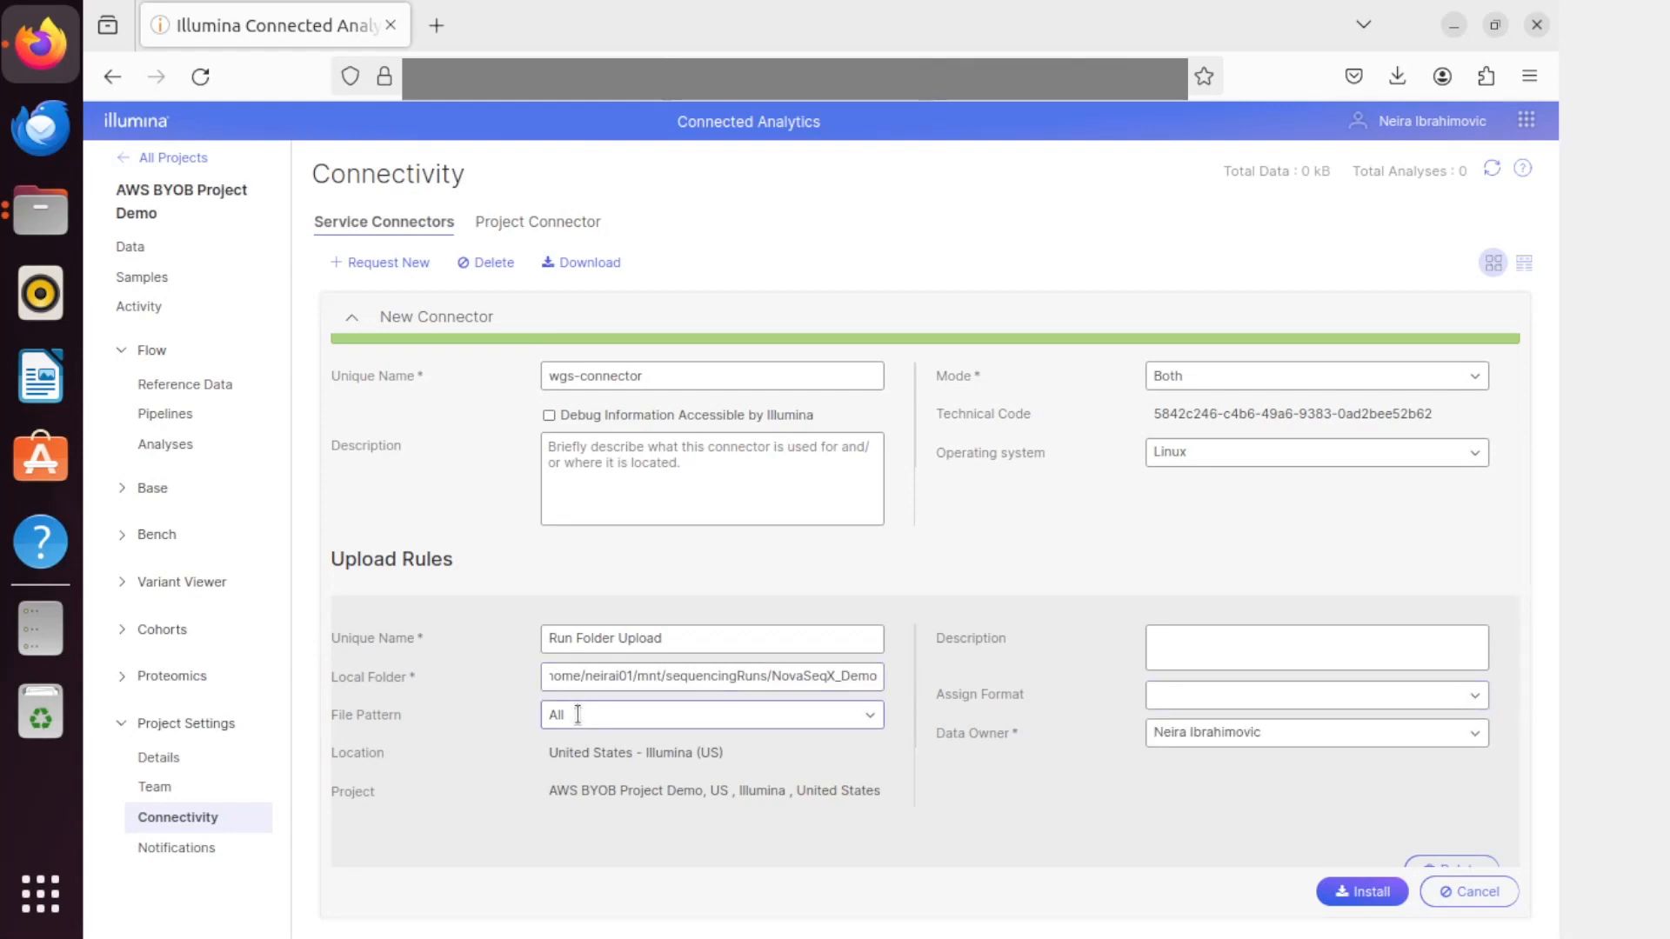
click(1351, 896)
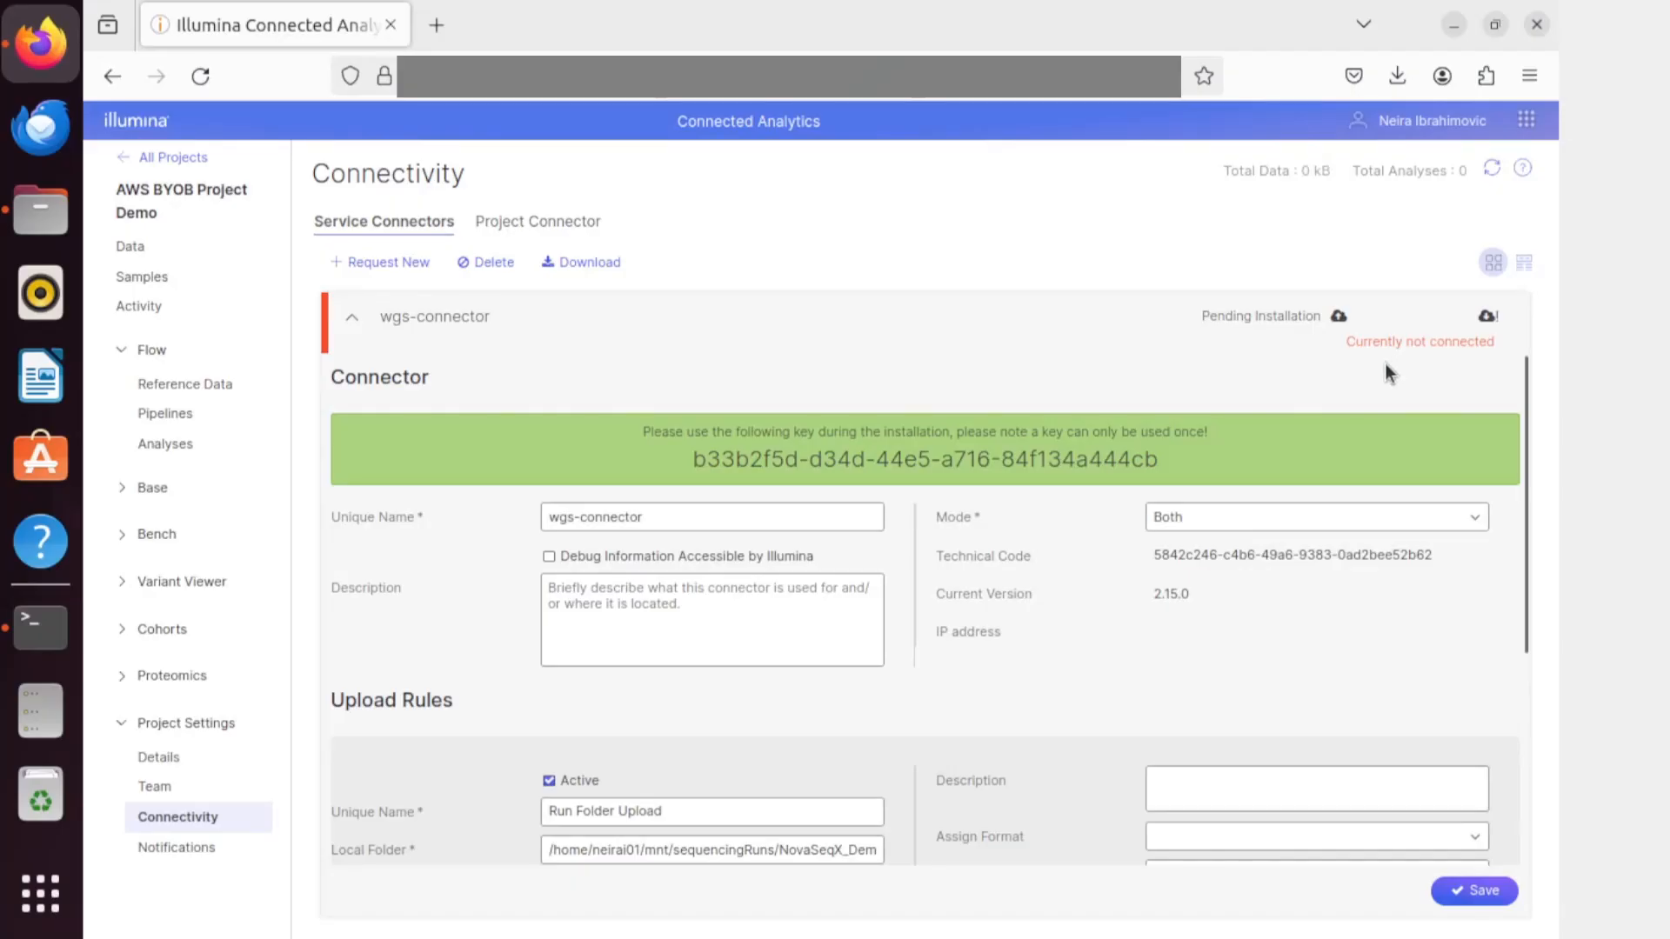
Step: Switch to the terminal, change to ~/Downloads and run the installer with bash ./illumina_unix_2_15_0.sh
click(48, 628)
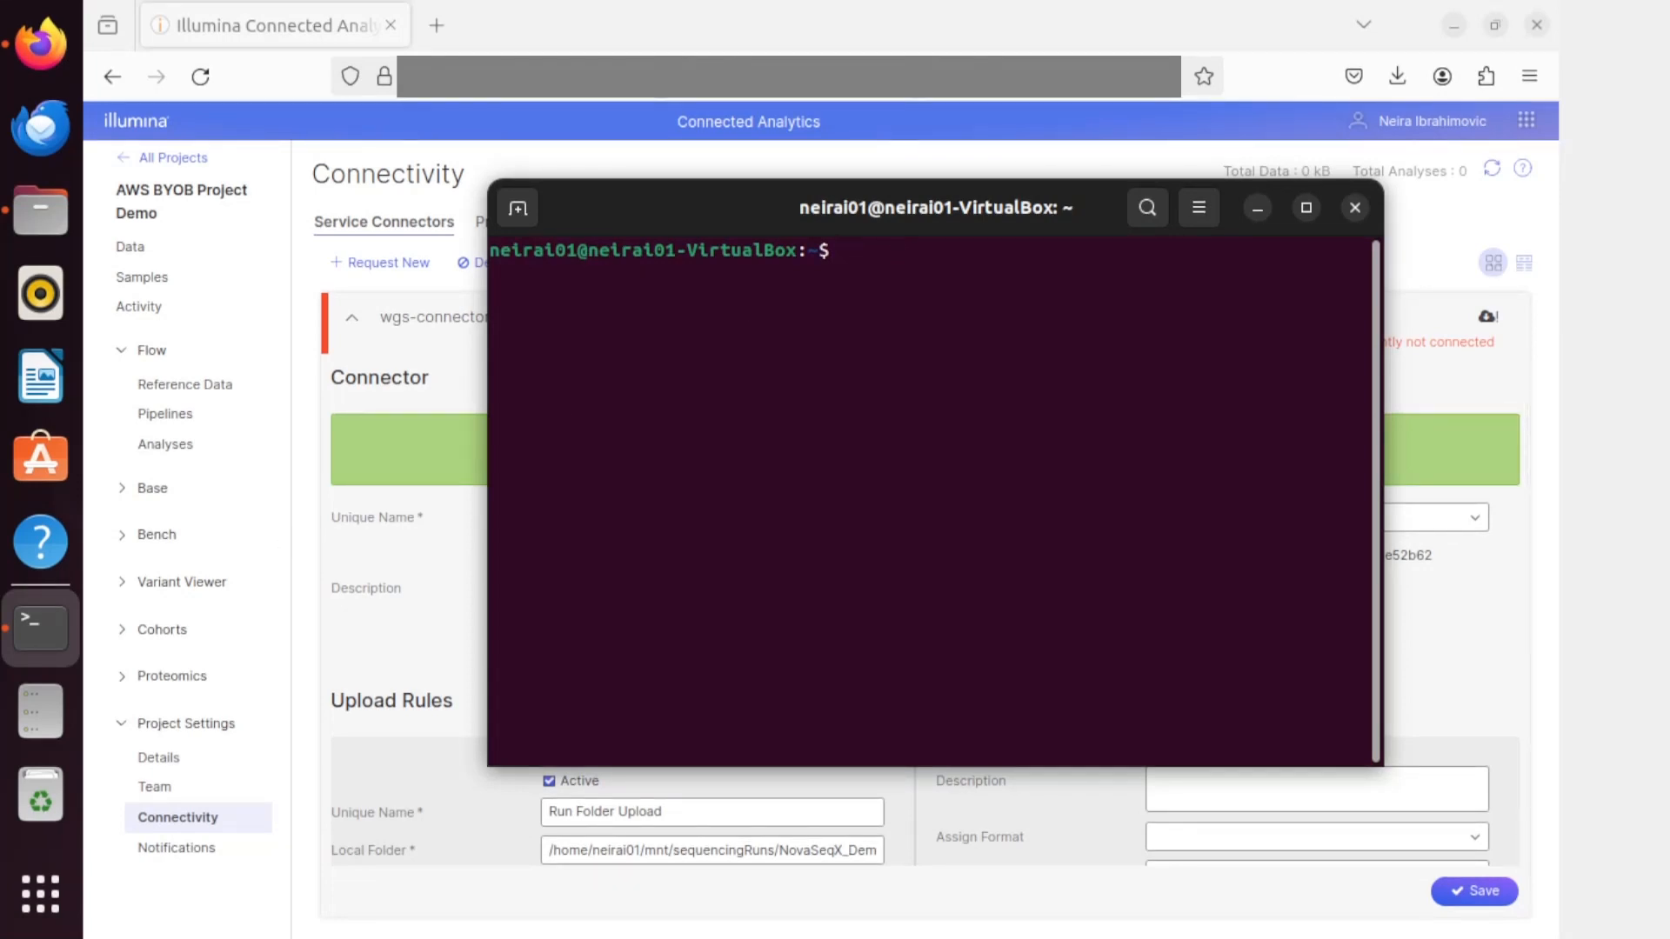
text(cd ~/Do)
key(Tab)
key(Return)
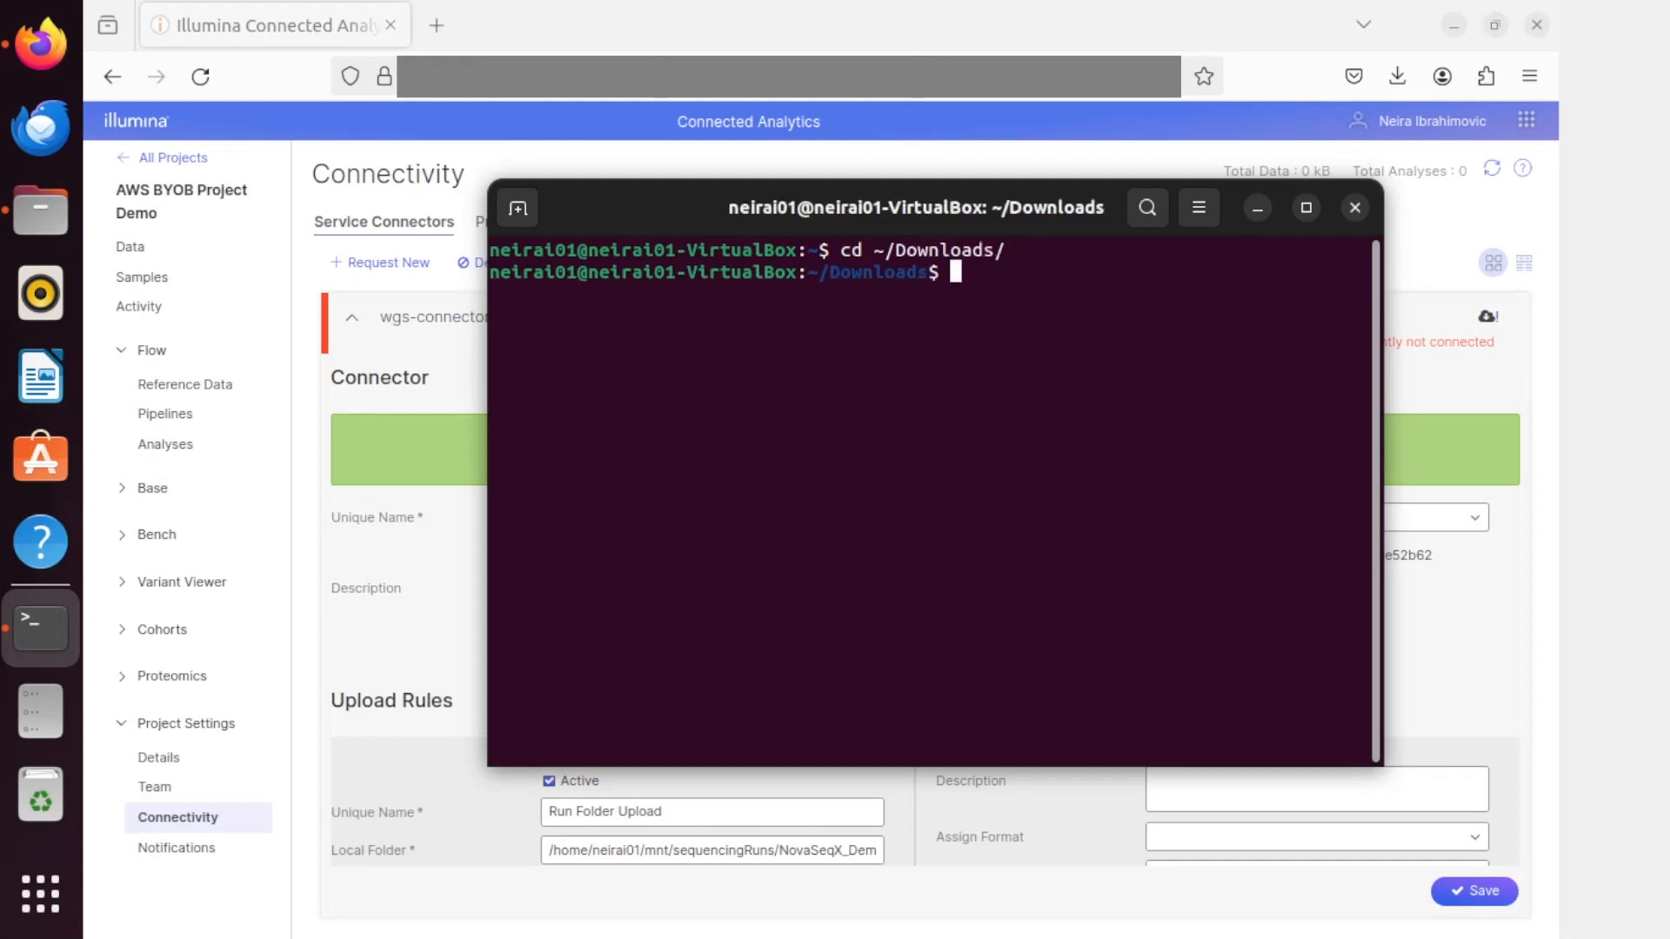
text(bash ./illumi)
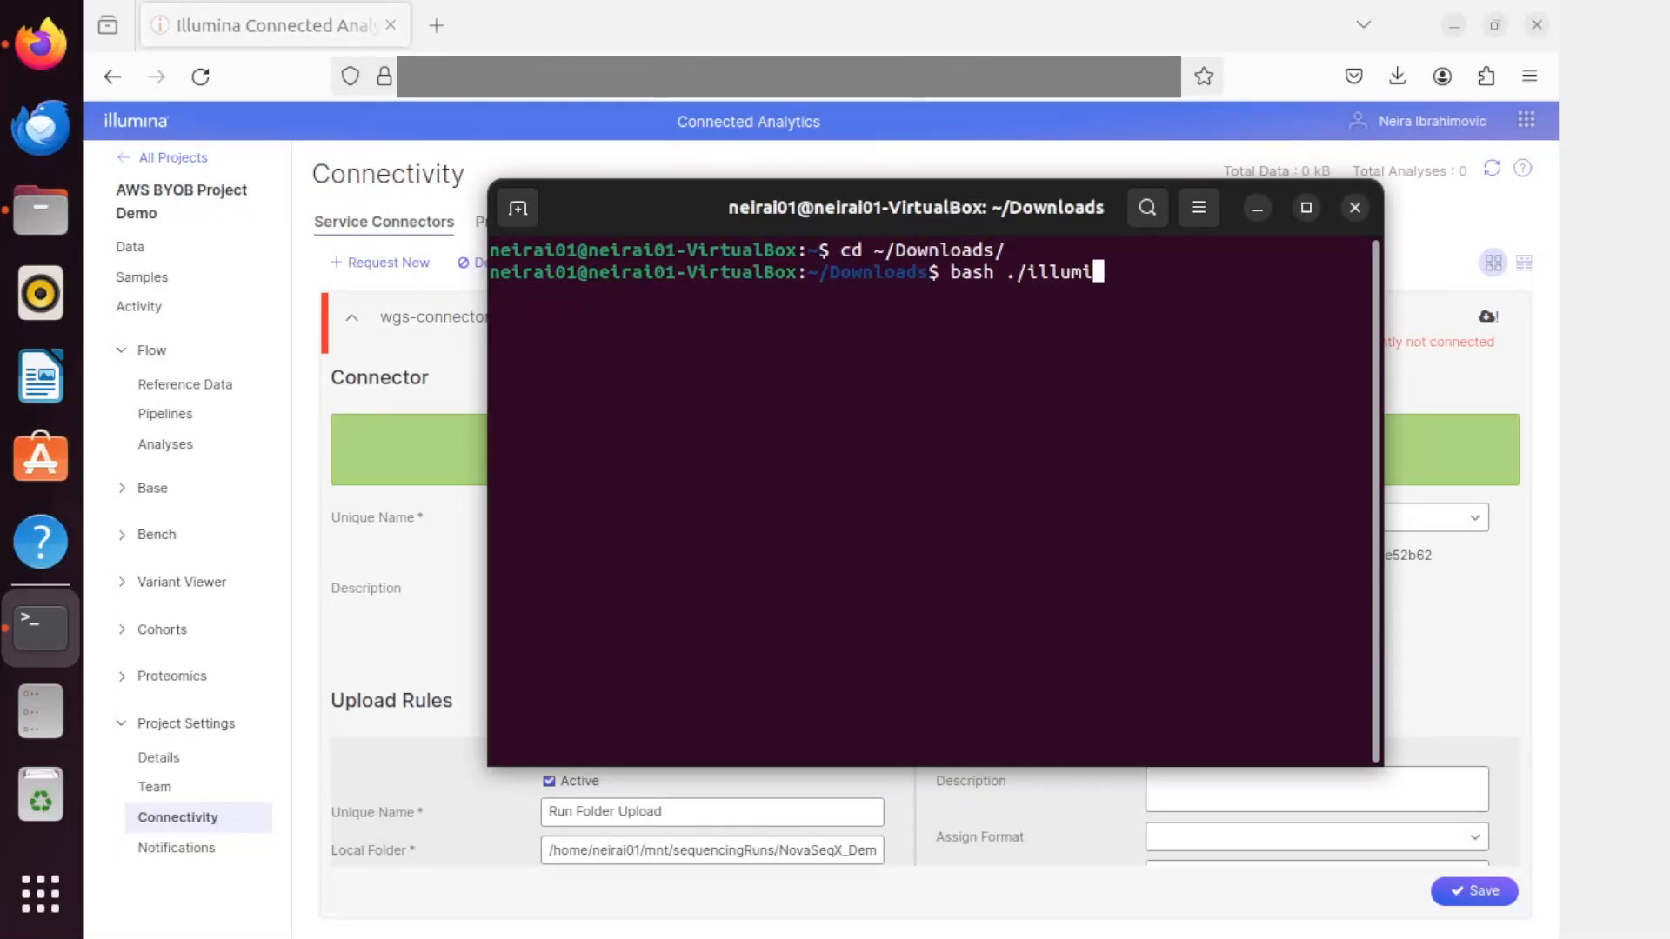
text(na_unix_2)
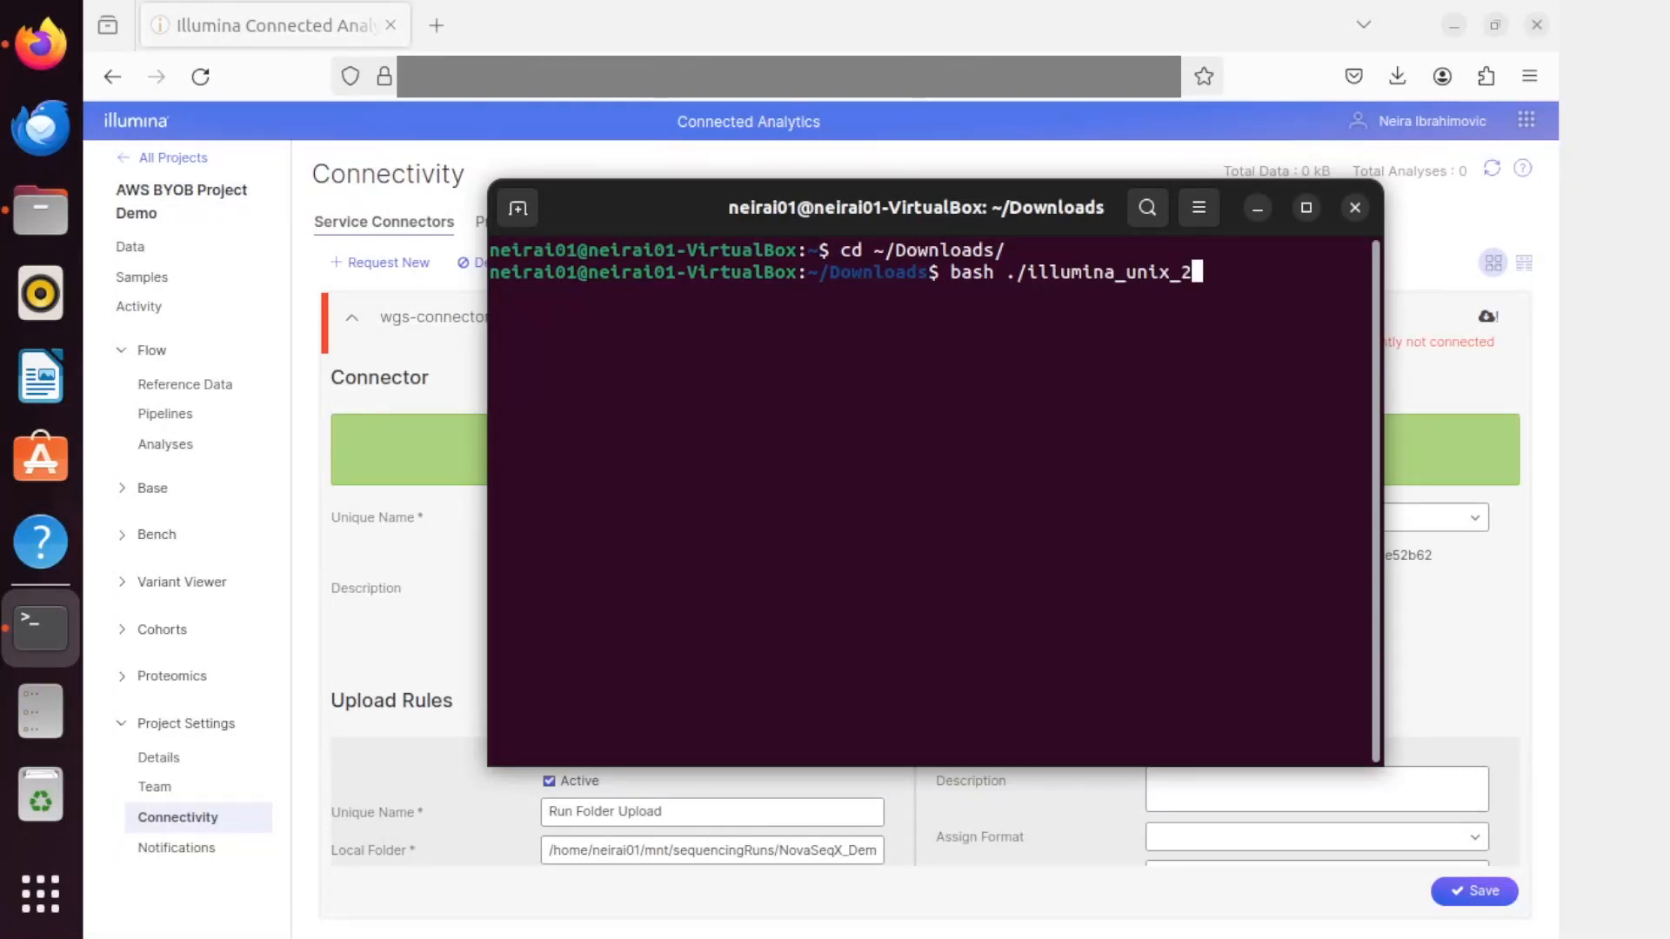
text(_15_0.sh)
key(Return)
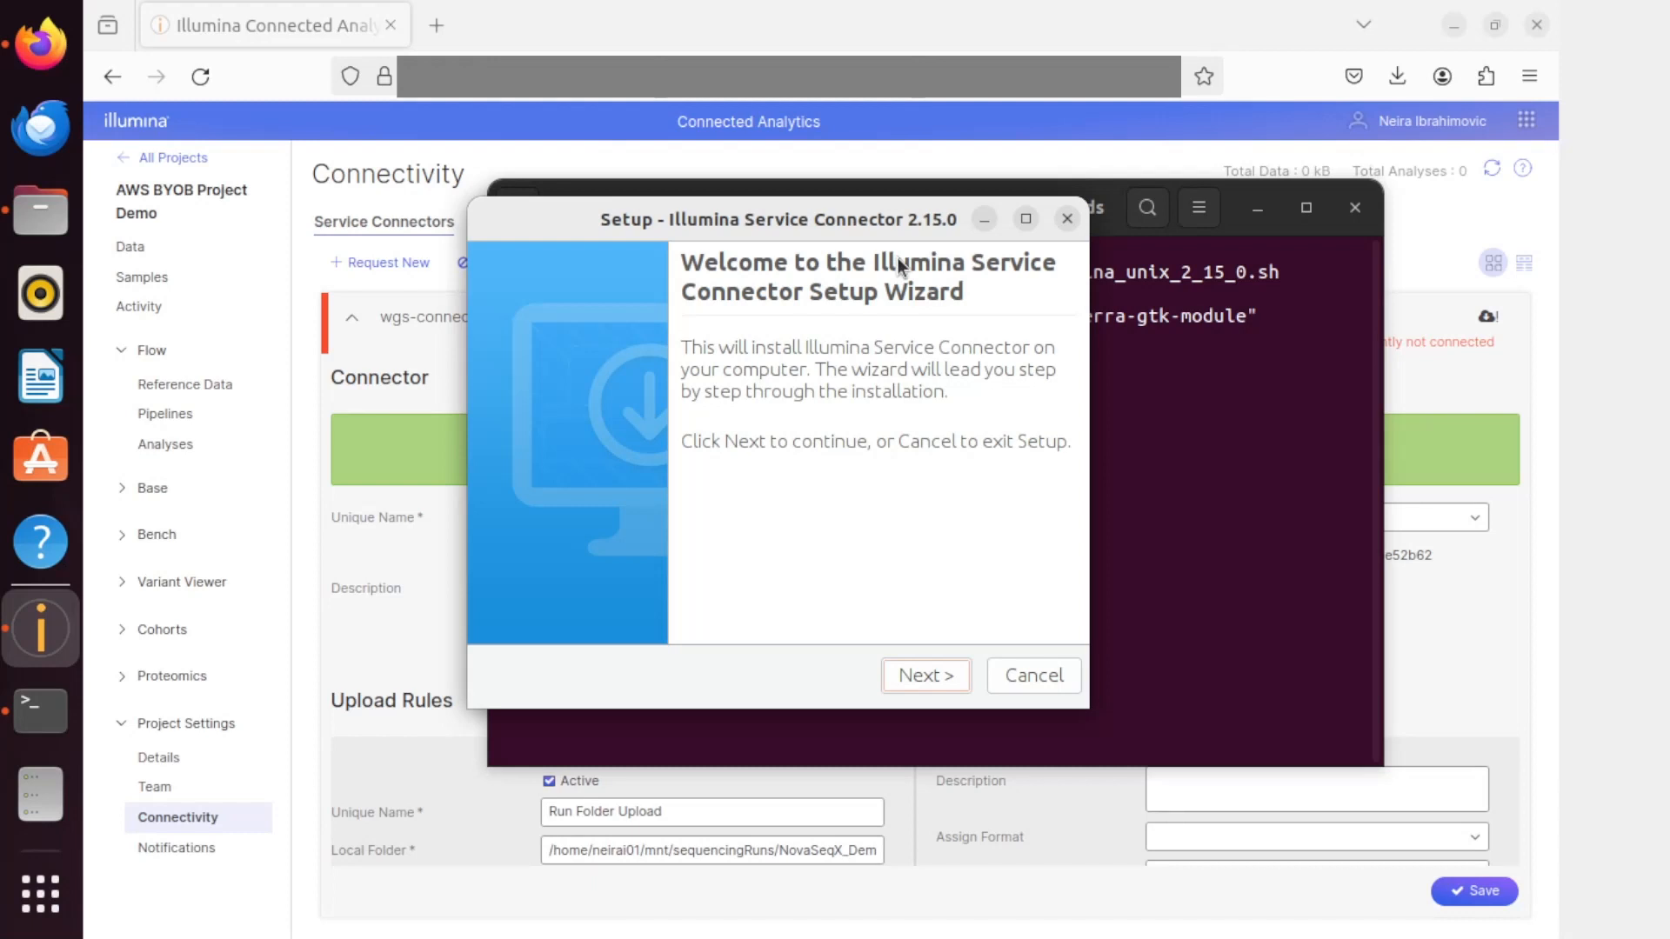
Step: Complete the Service Connector setup wizard with the default installation directory and the one-time installation key copied from the connector page
click(931, 674)
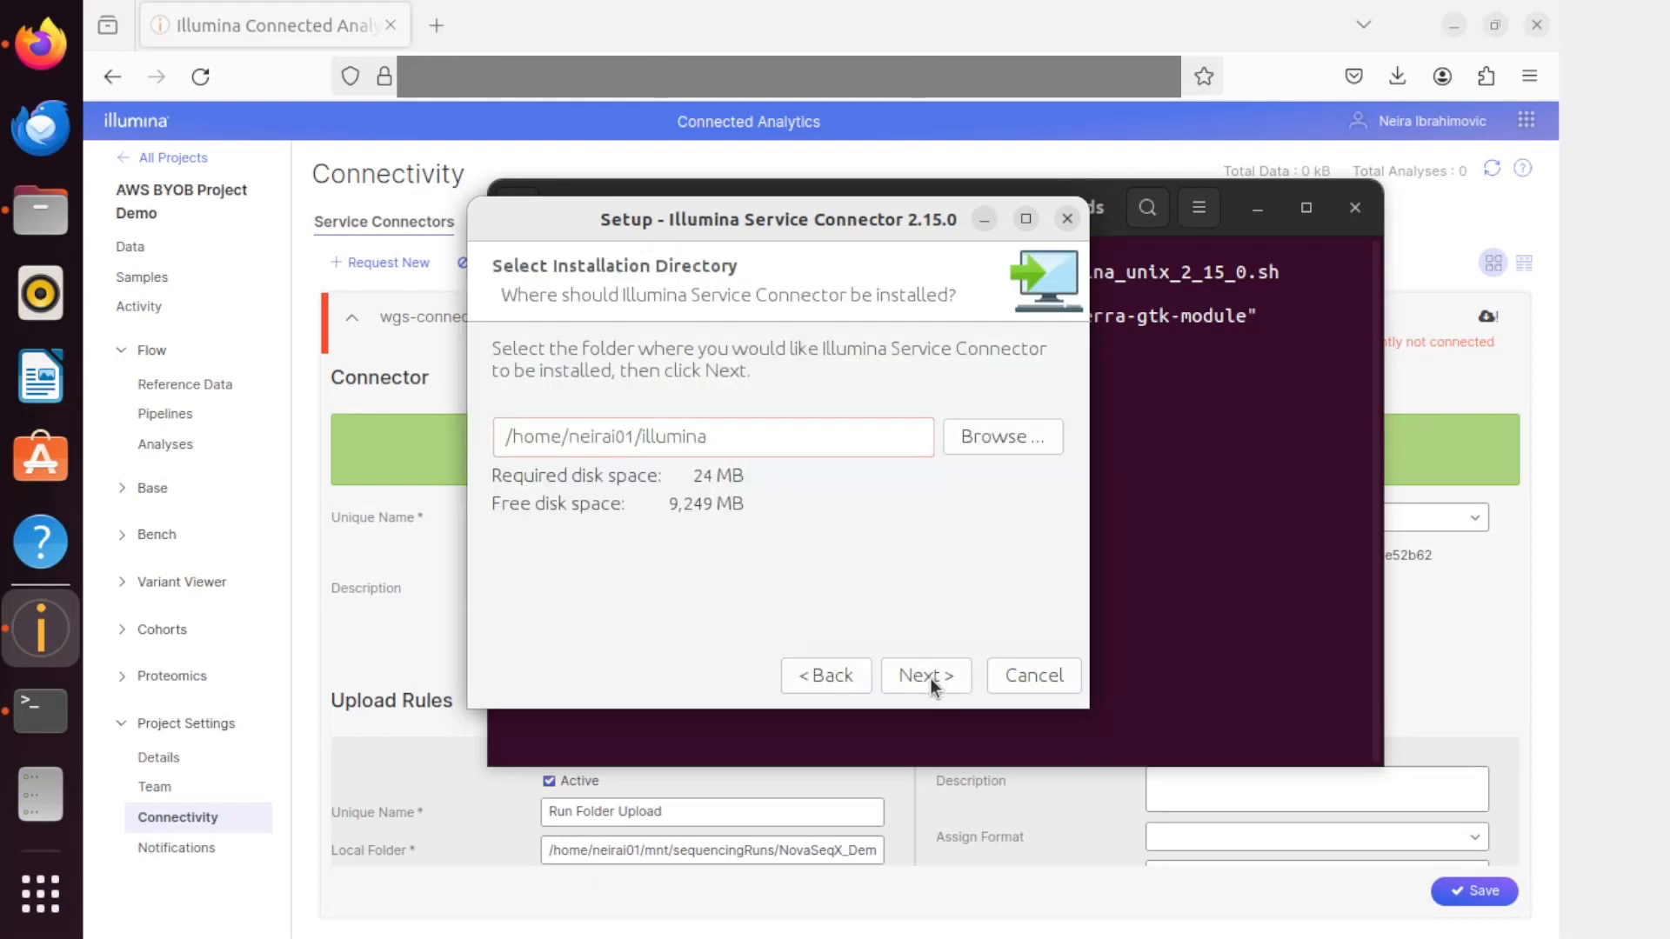
click(931, 676)
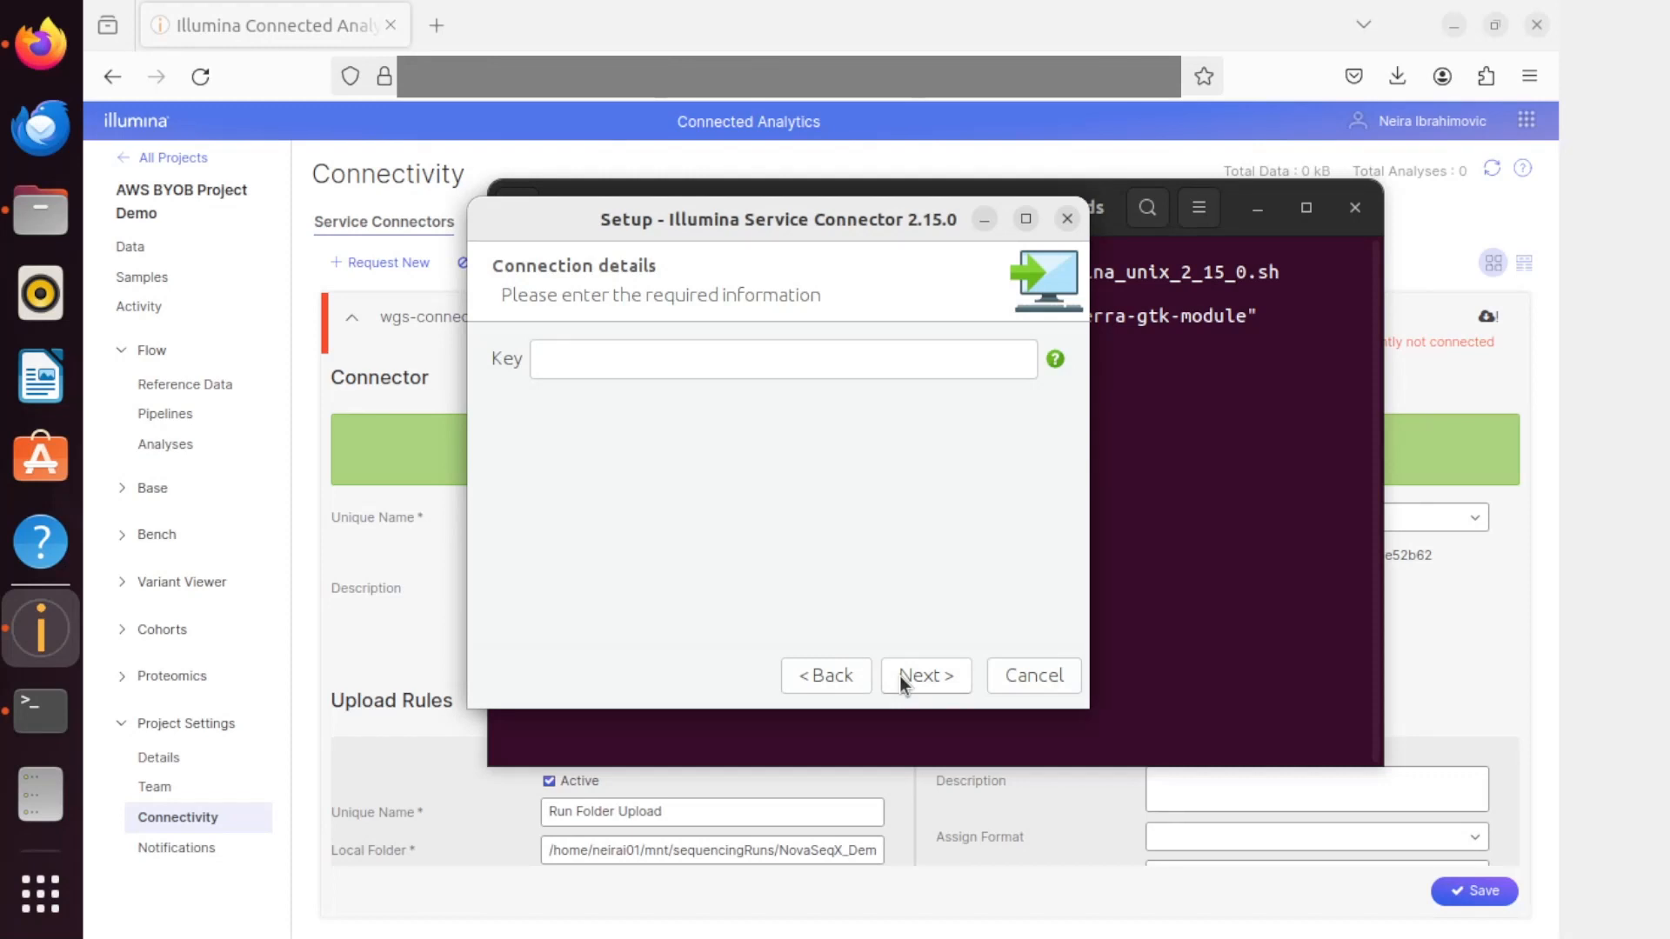
click(394, 440)
drag(665, 461, 1223, 467)
key(ctrl+c)
click(55, 609)
click(732, 359)
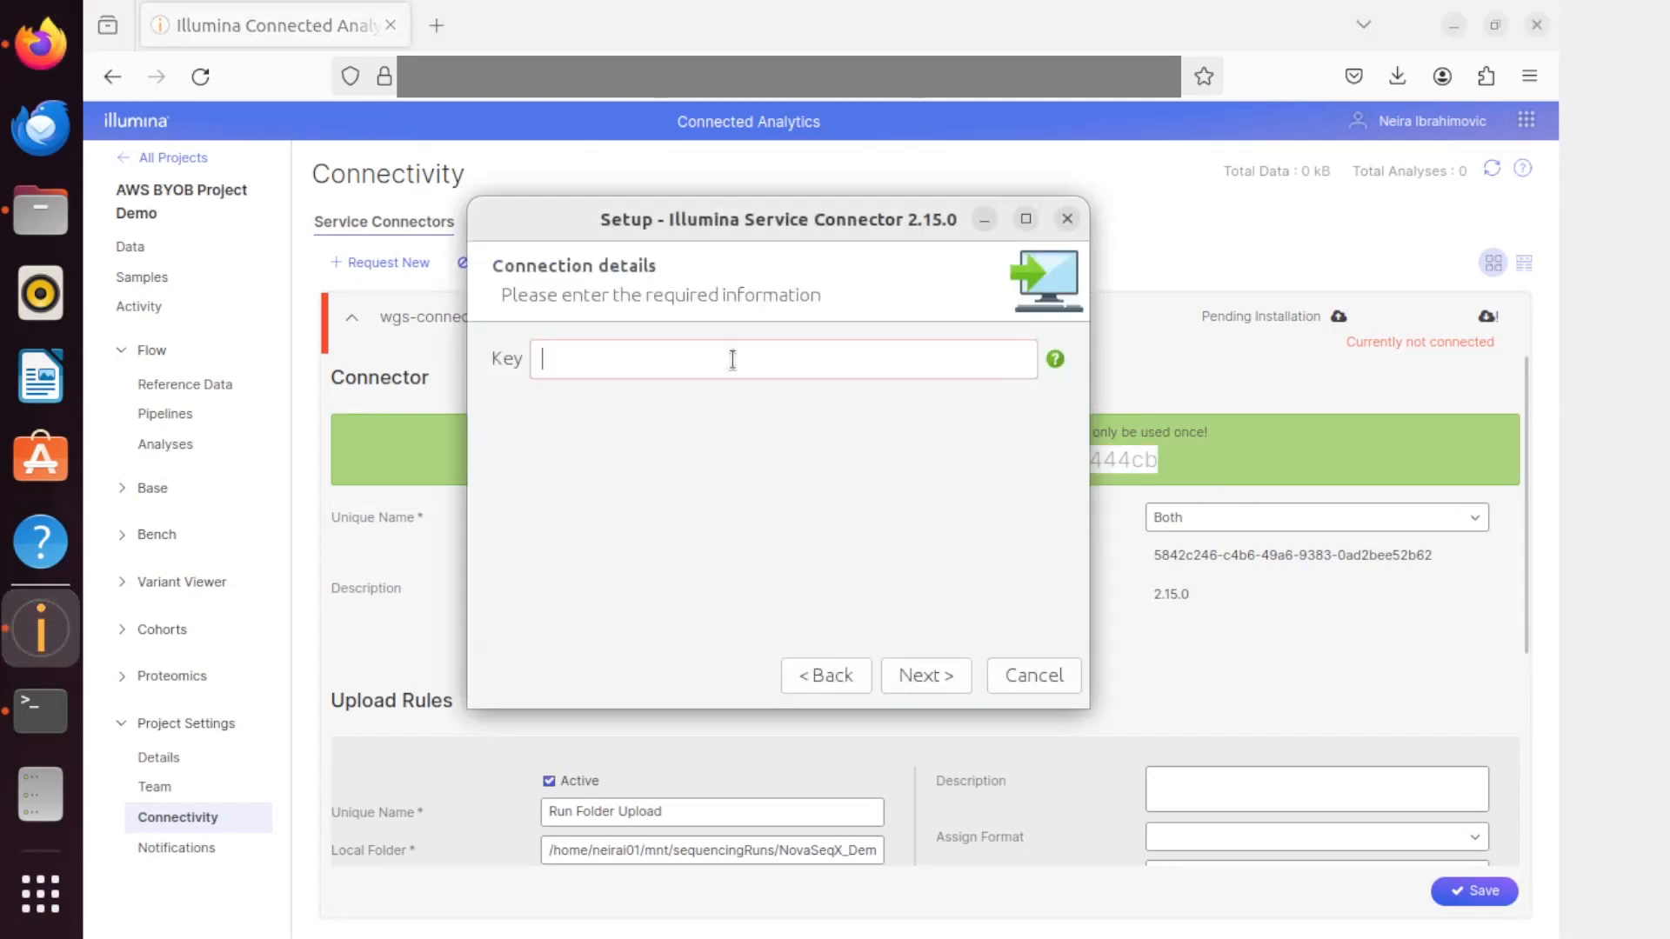
key(ctrl+v)
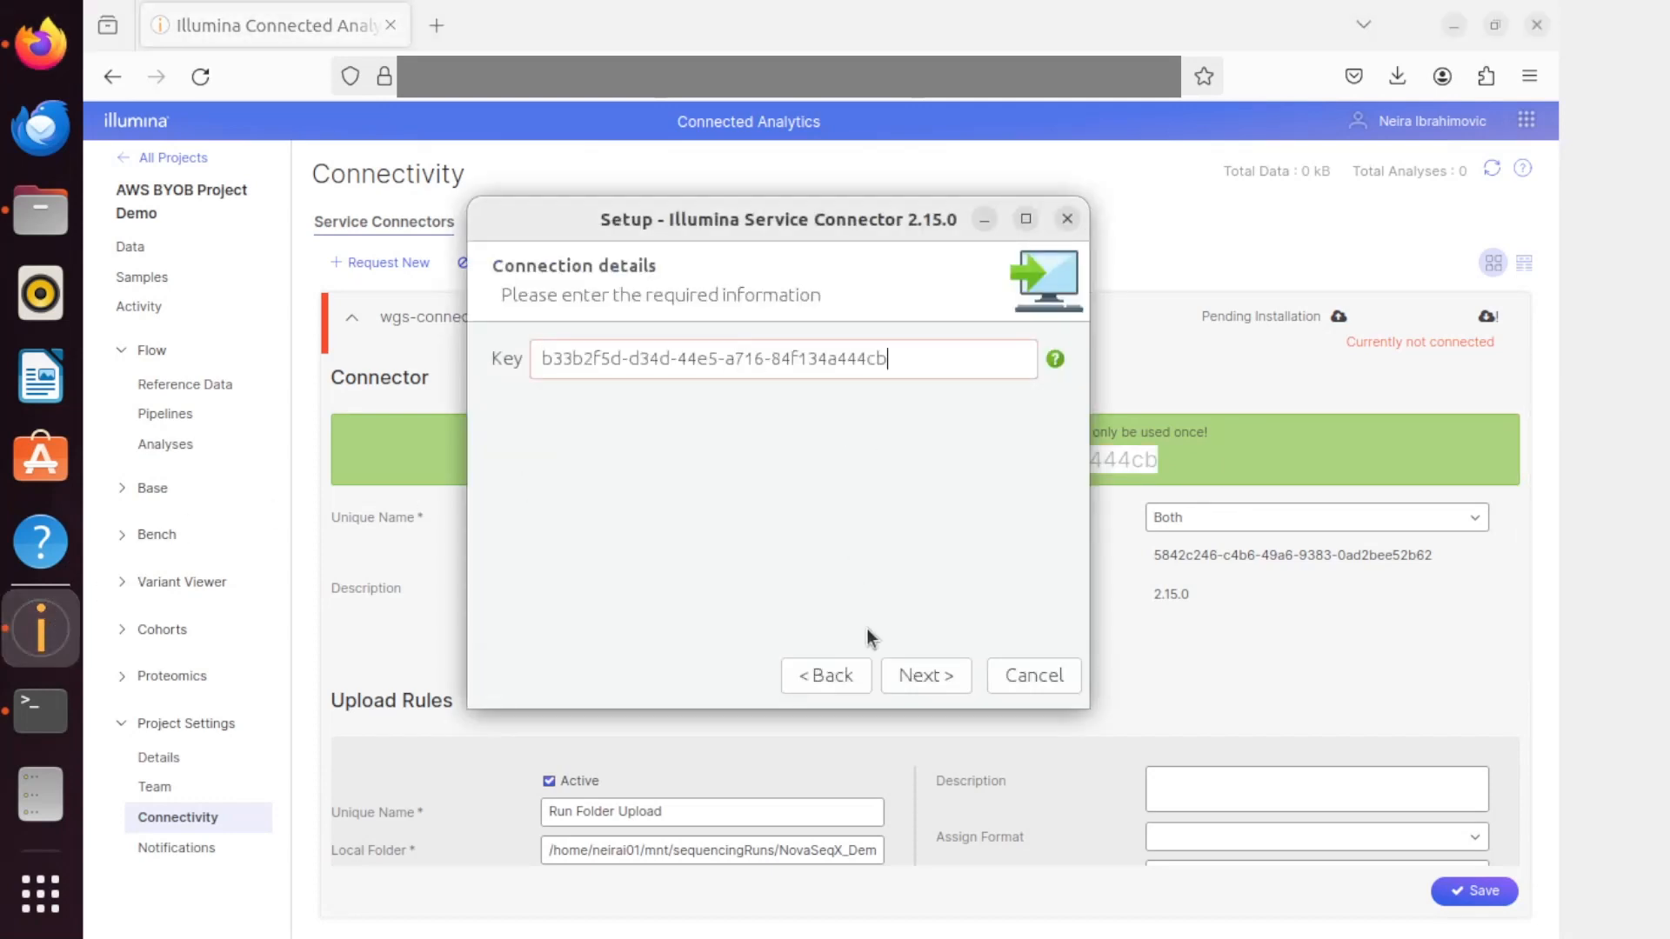
click(927, 675)
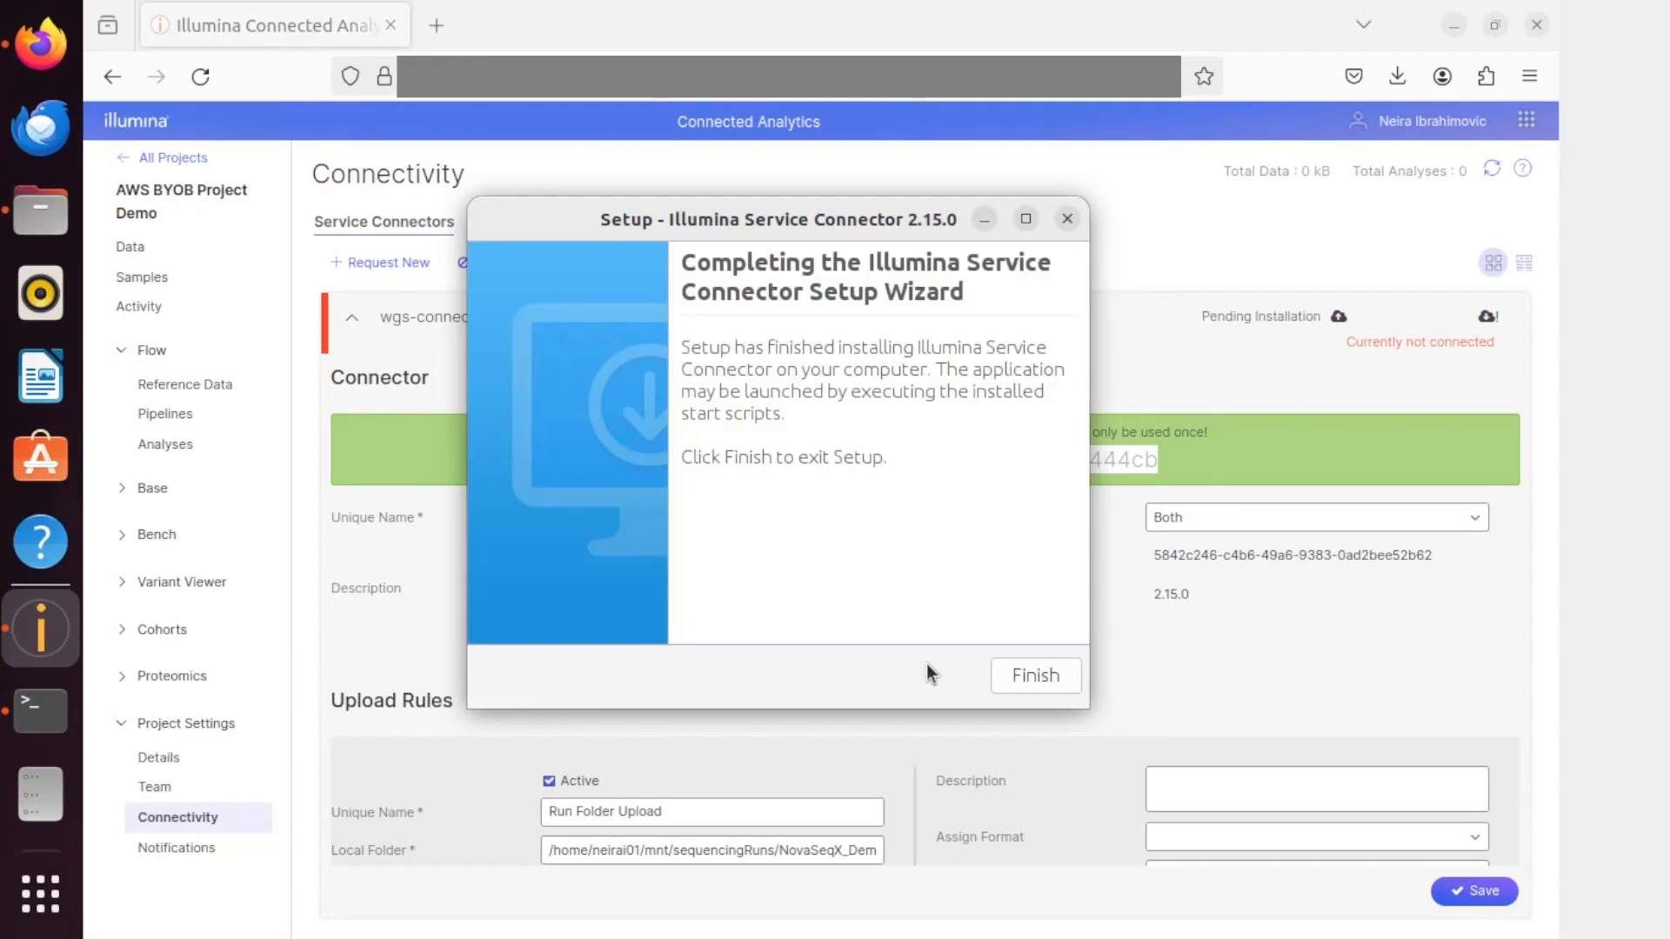
click(1036, 676)
Step: View the installed illumina folder in the file manager, and change to ~/illumina/ in the terminal and list its contents
click(40, 212)
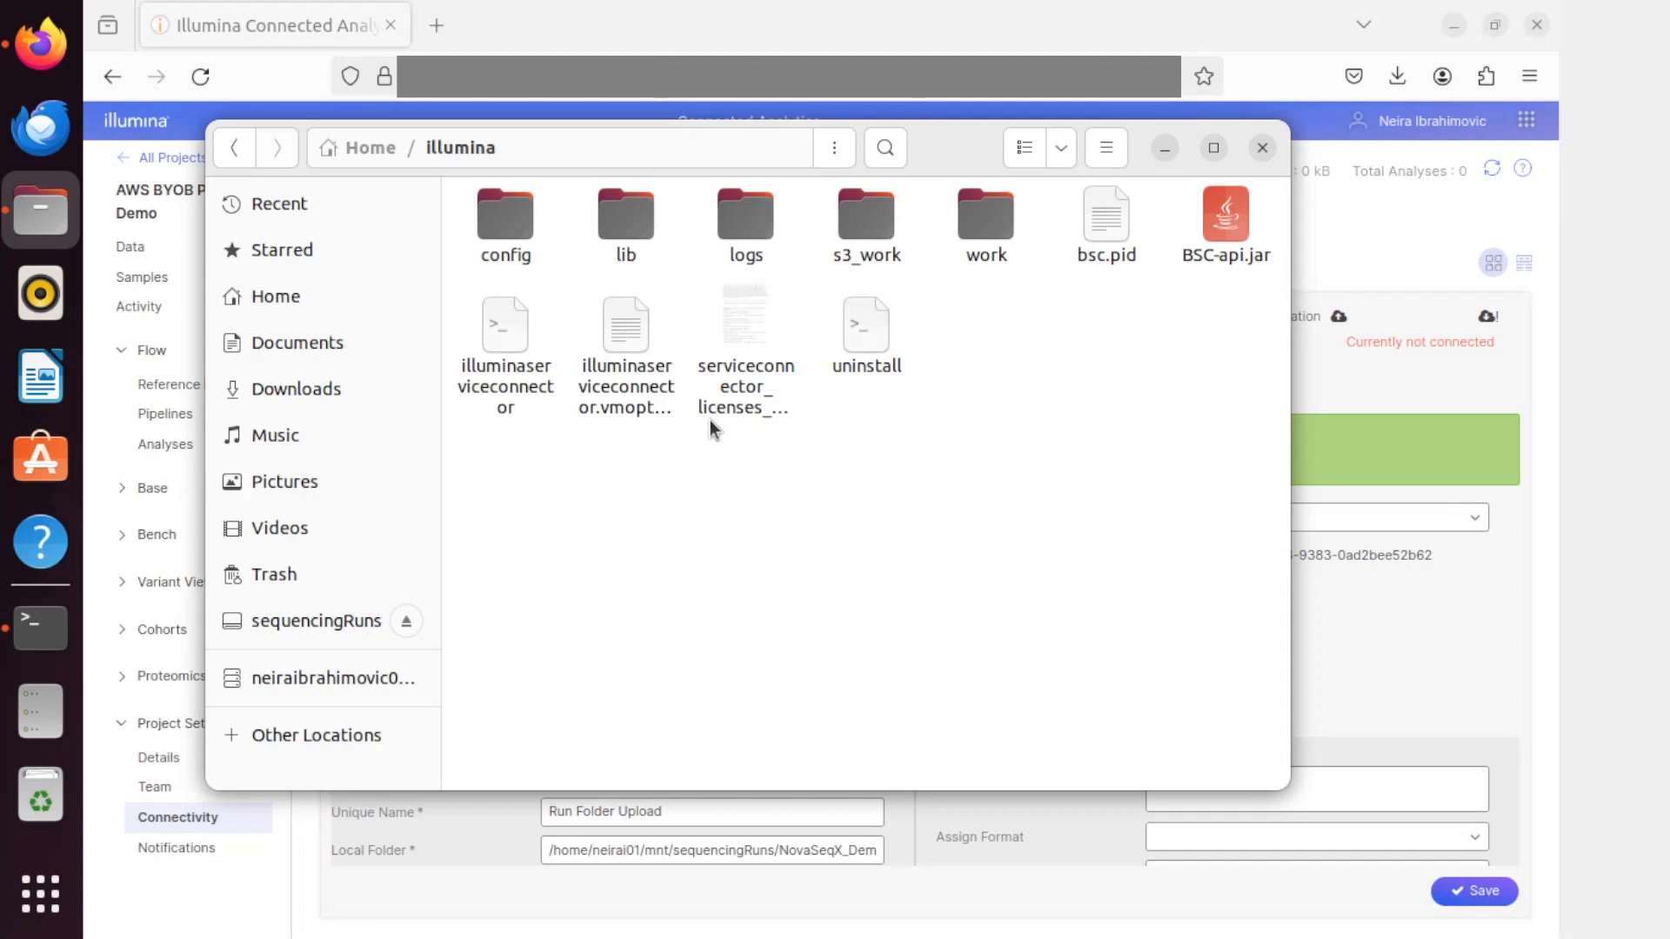
key(alt+Tab)
text(cd ~)
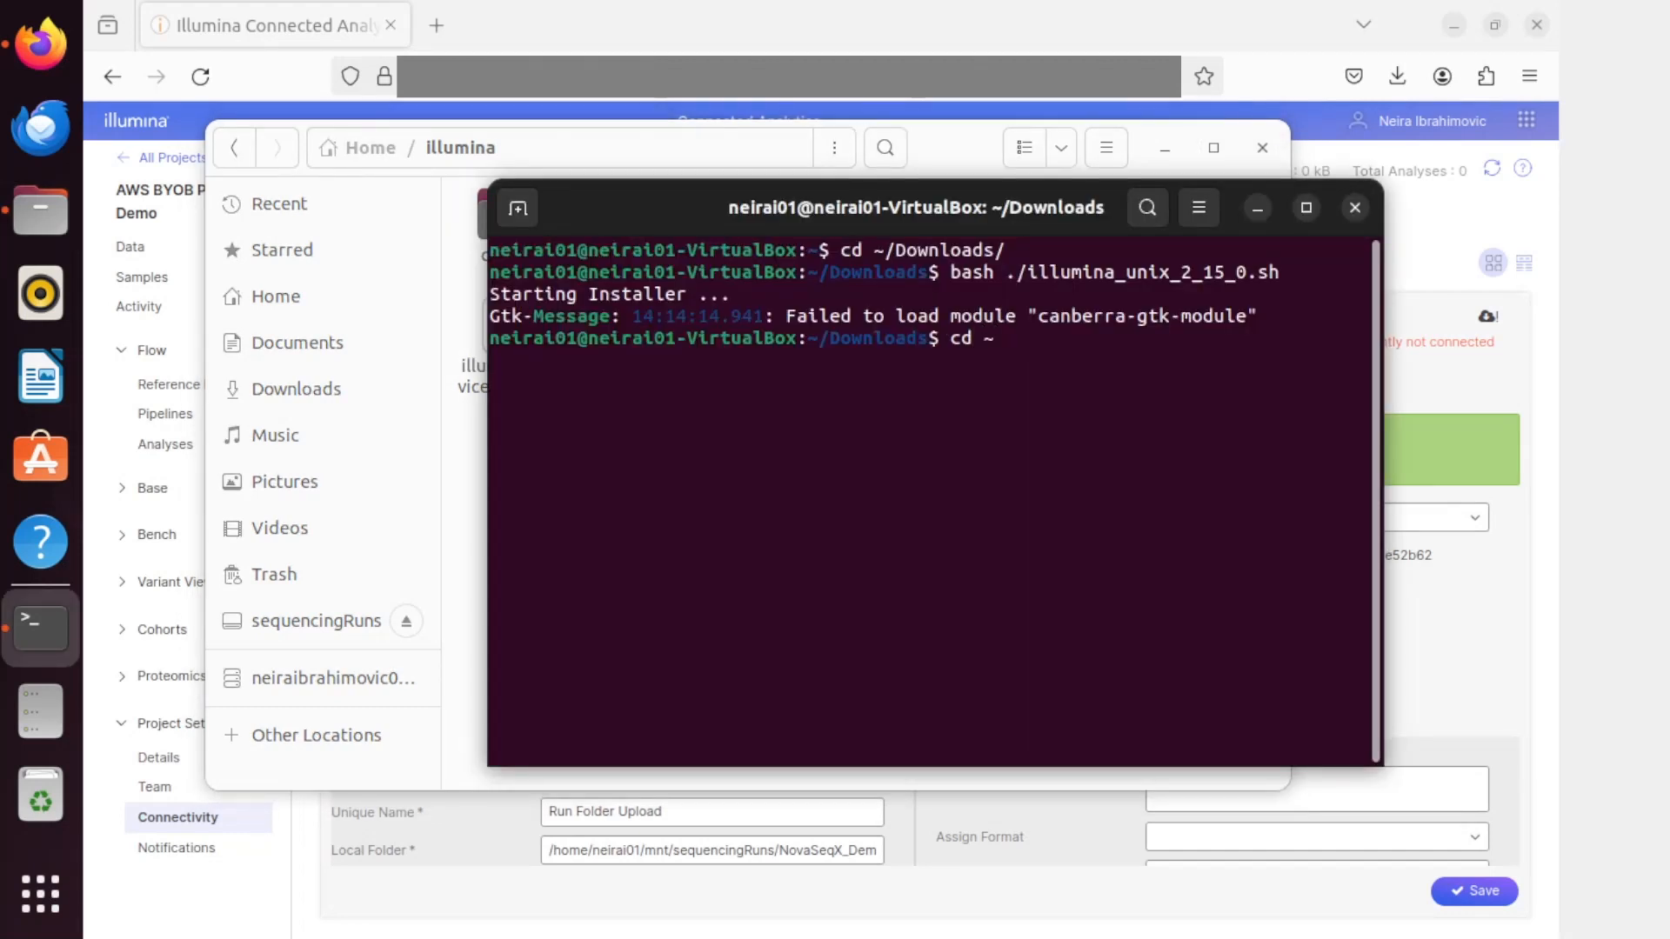
text(/illumina/)
key(Return)
text(l)
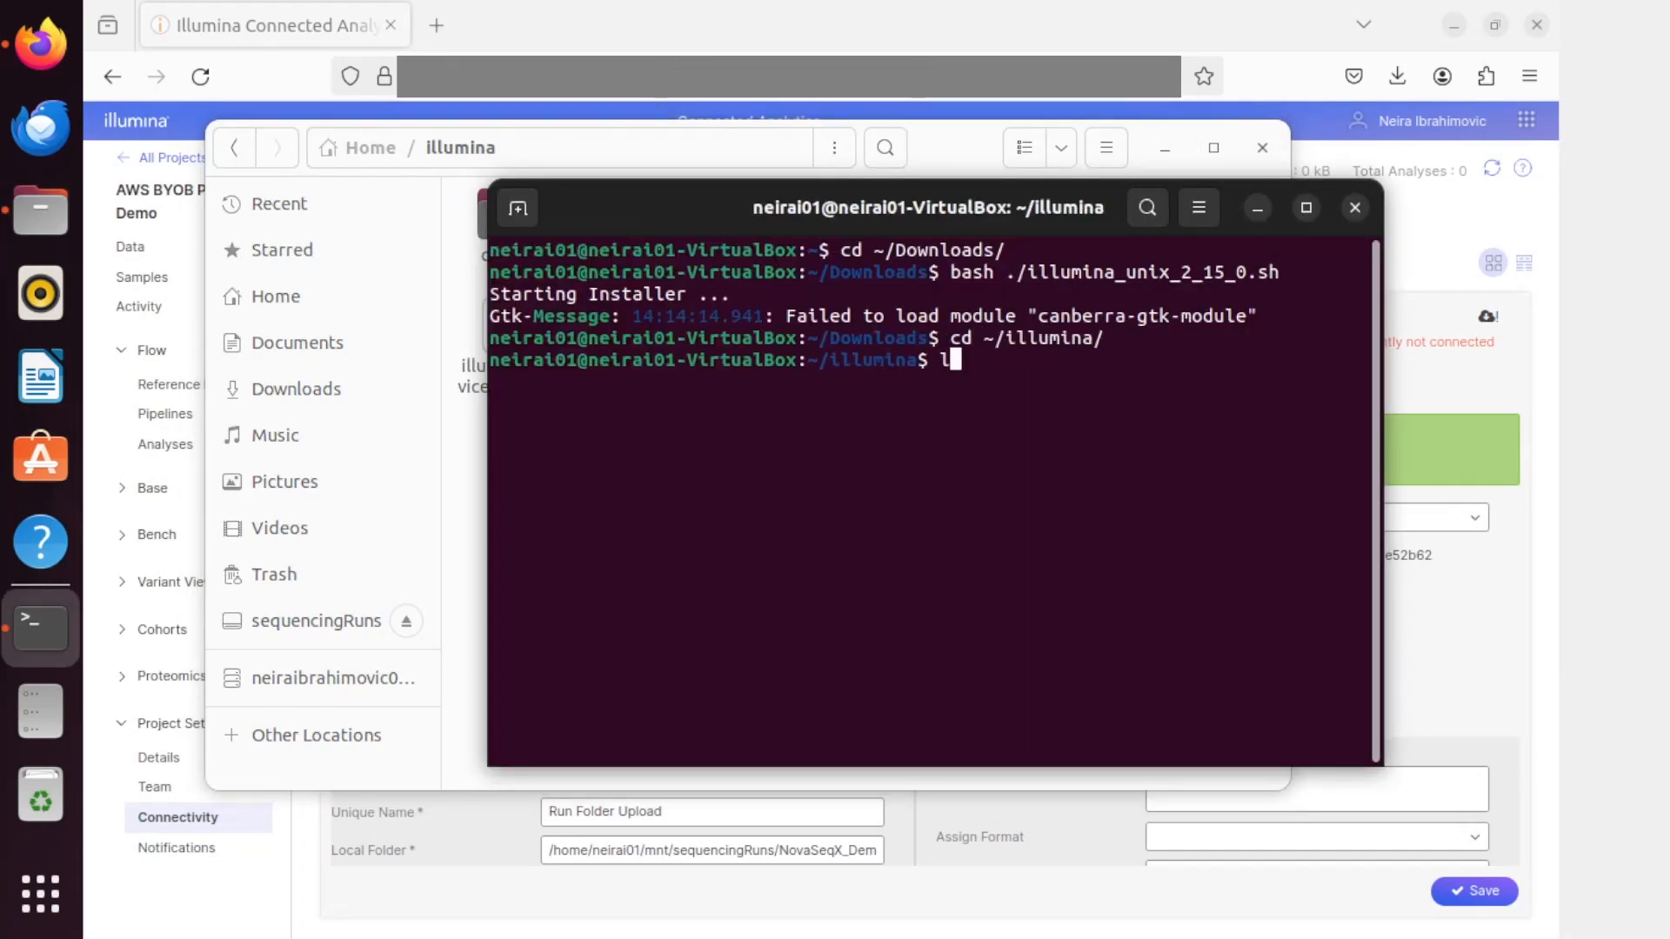
text(s)
key(Return)
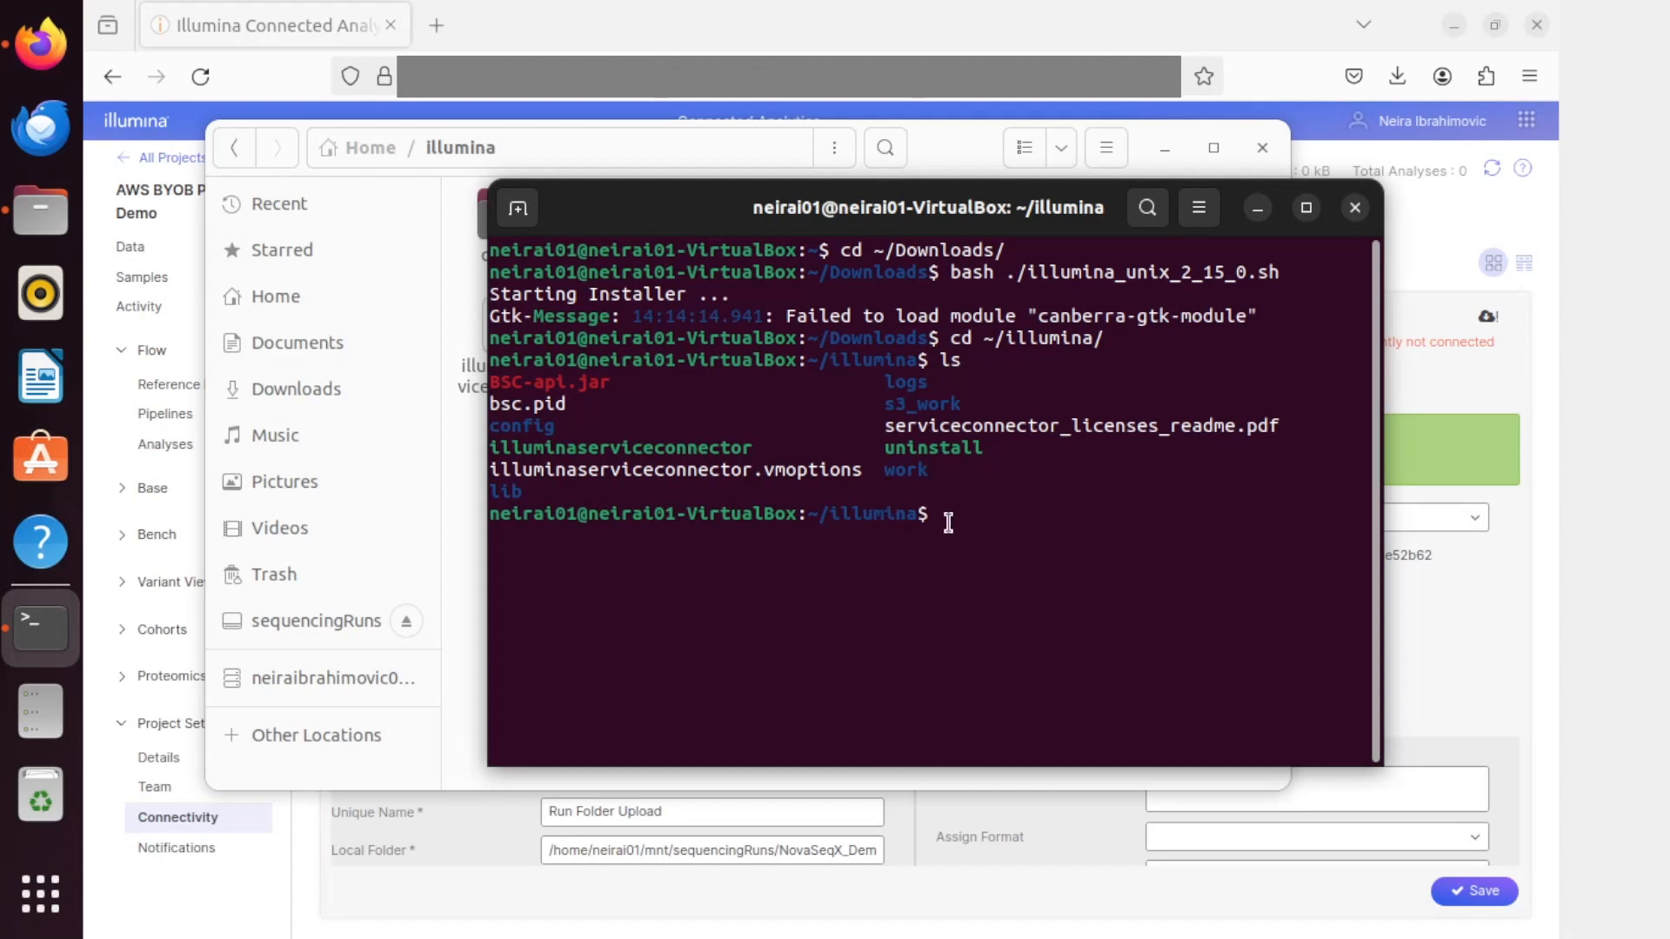
Step: Start the service connector with ./illuminaserviceconnector start and check it with ./illuminaserviceconnector status
text(./illuminaserv)
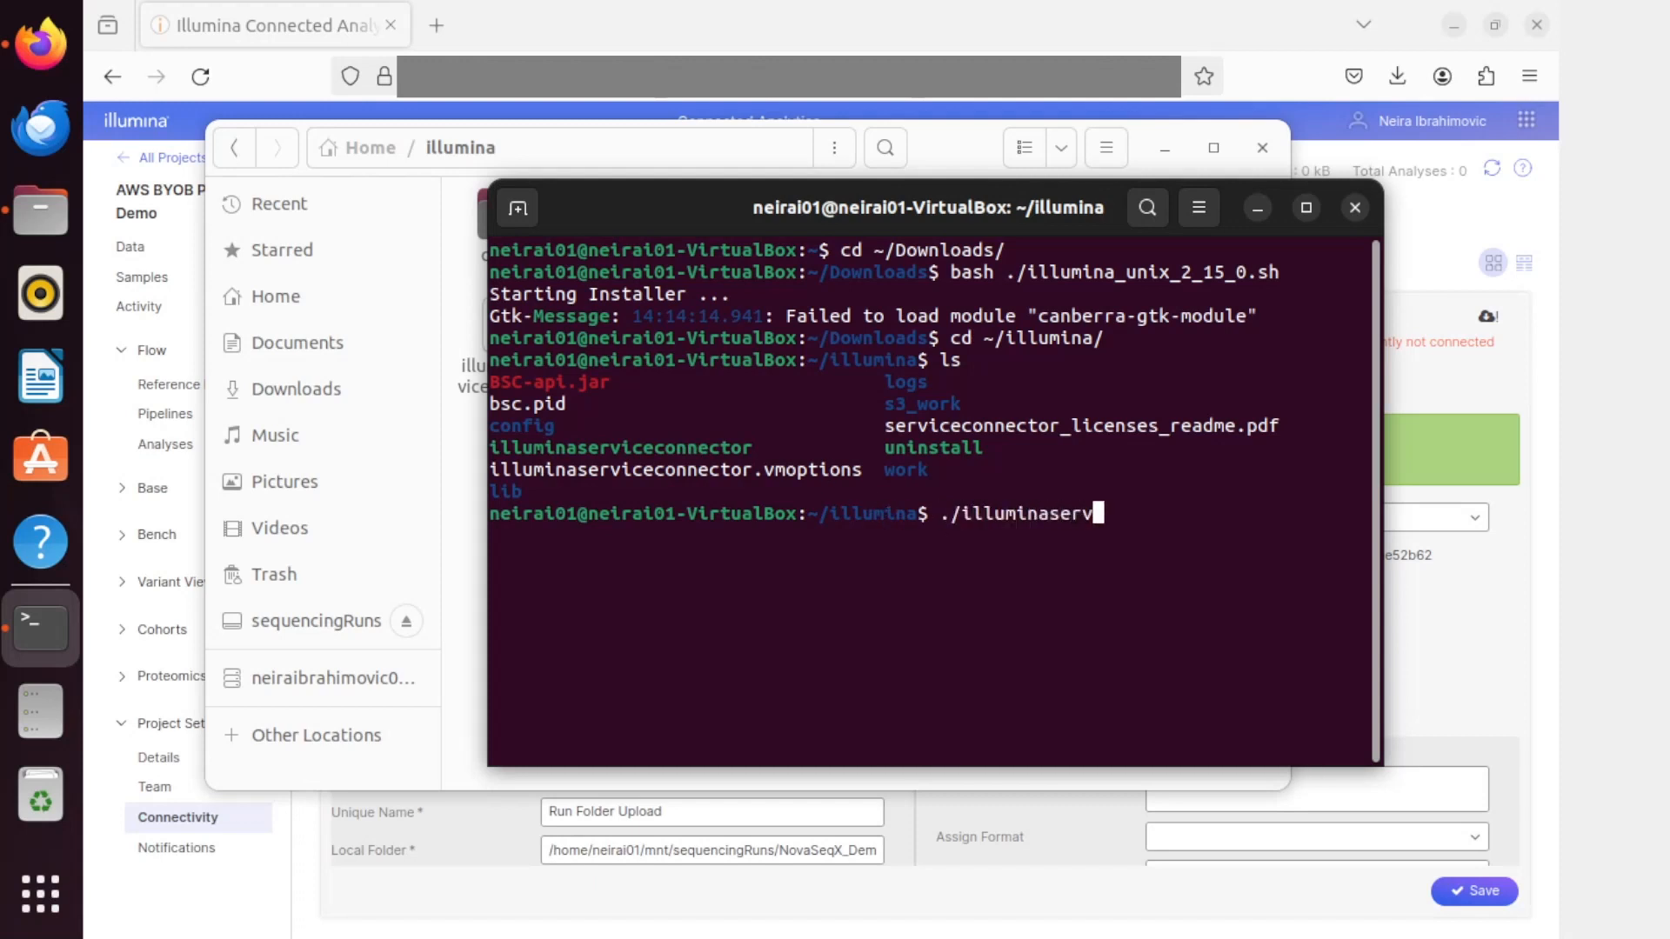
text(iceconnector start)
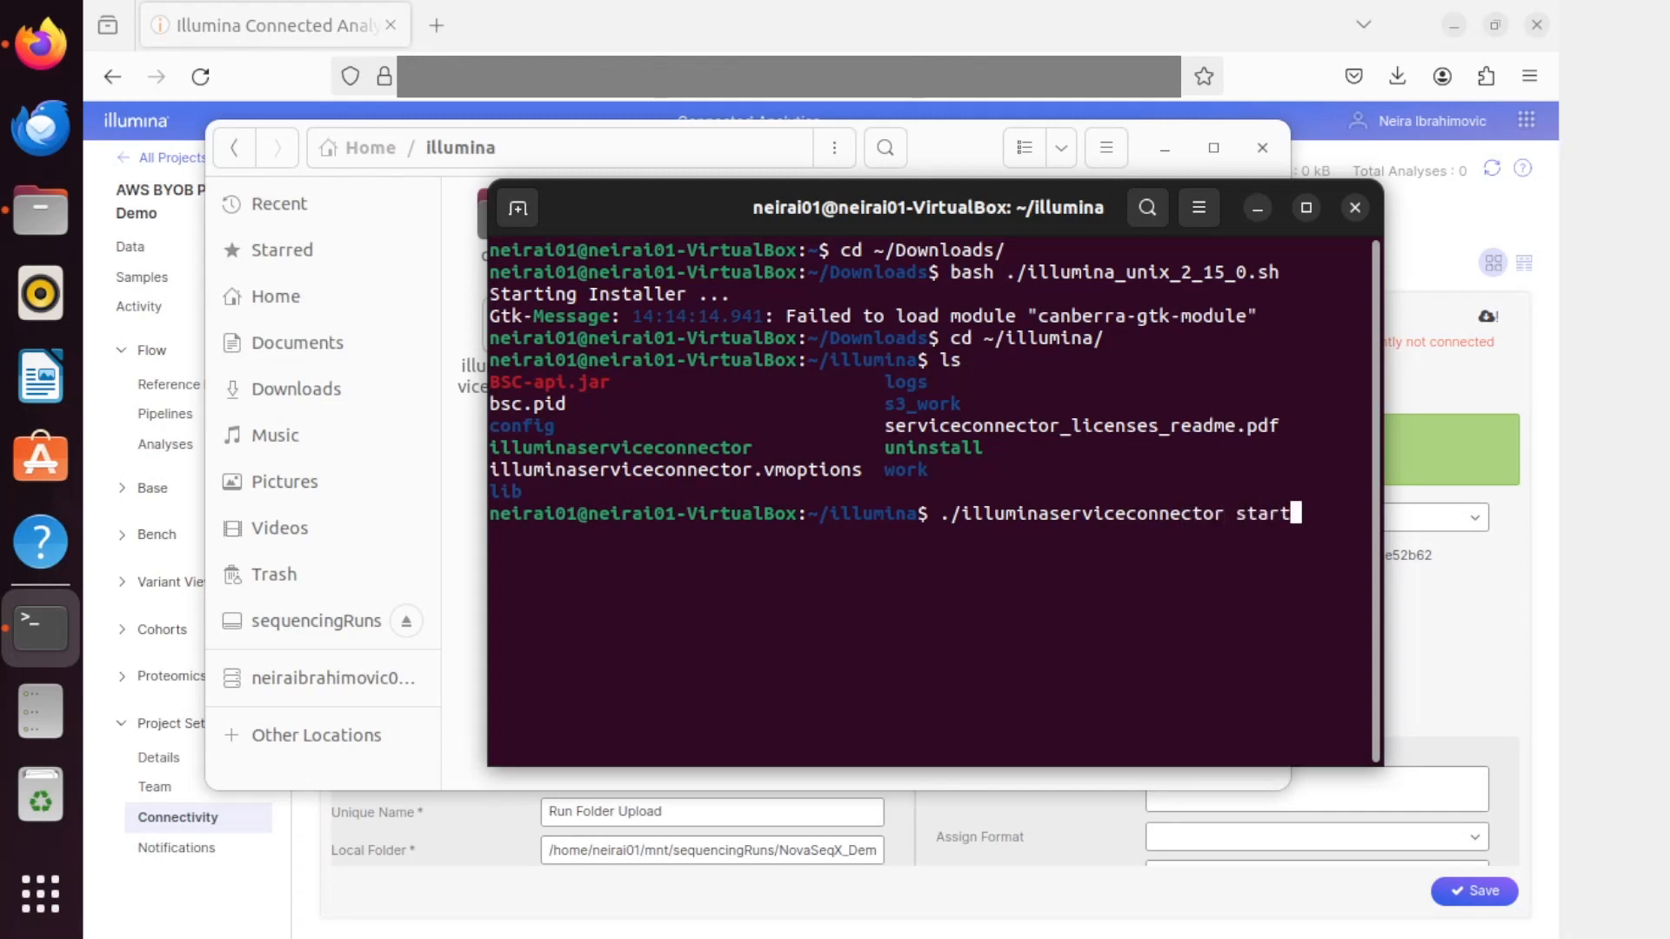
key(Return)
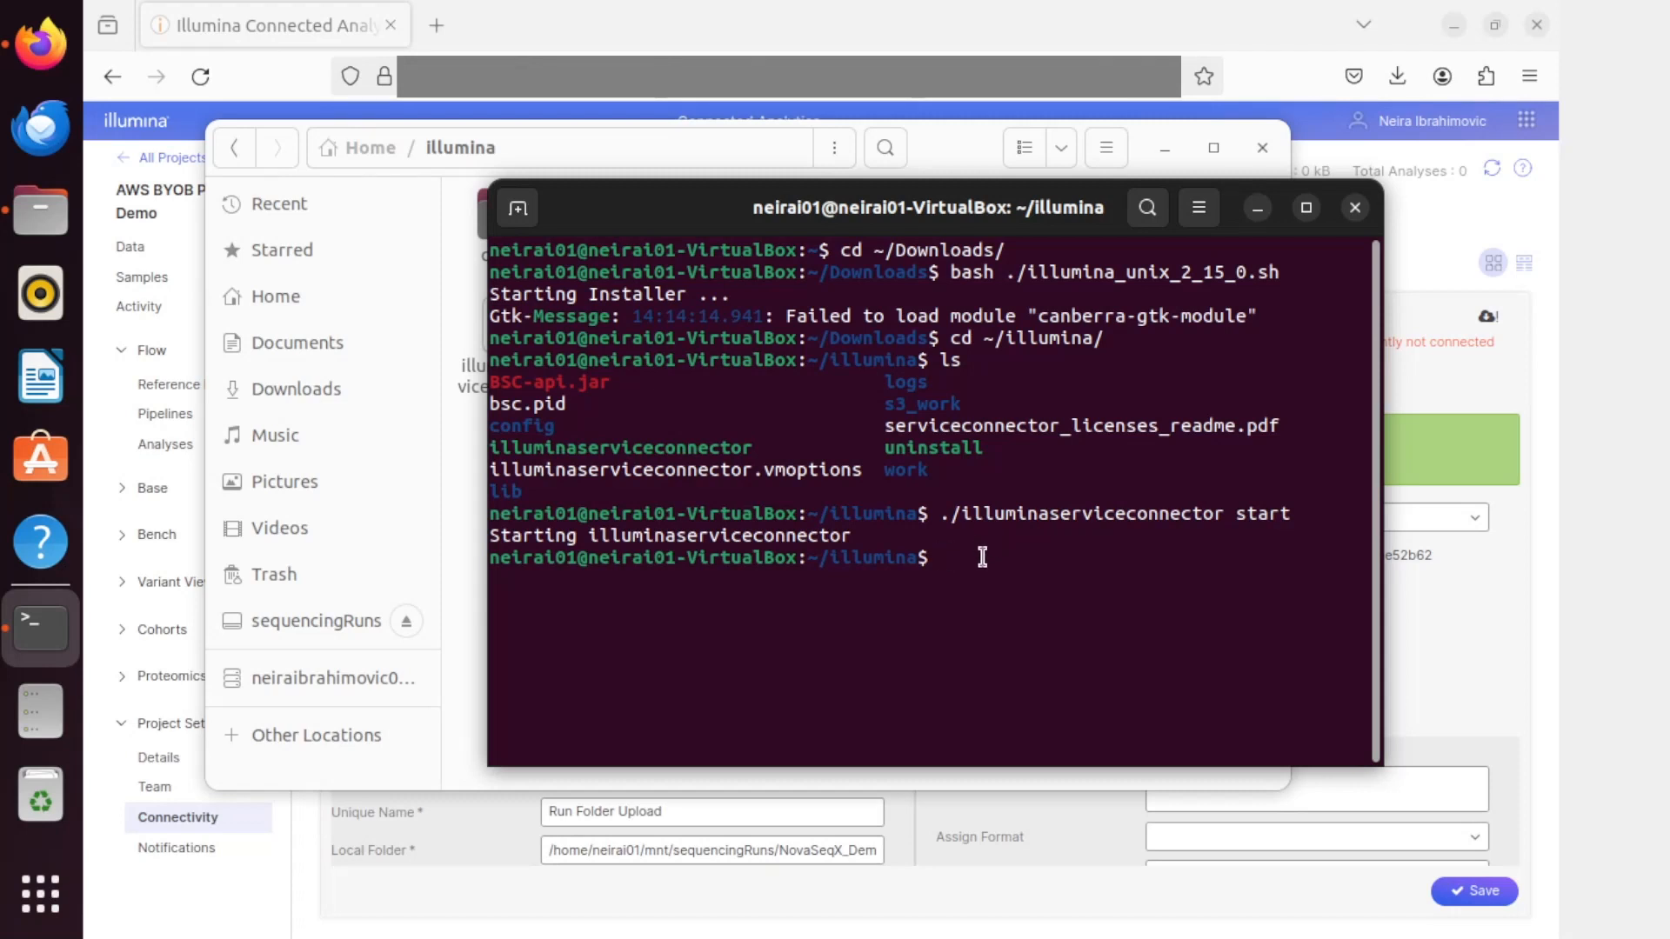
text(./illuminaserviceco)
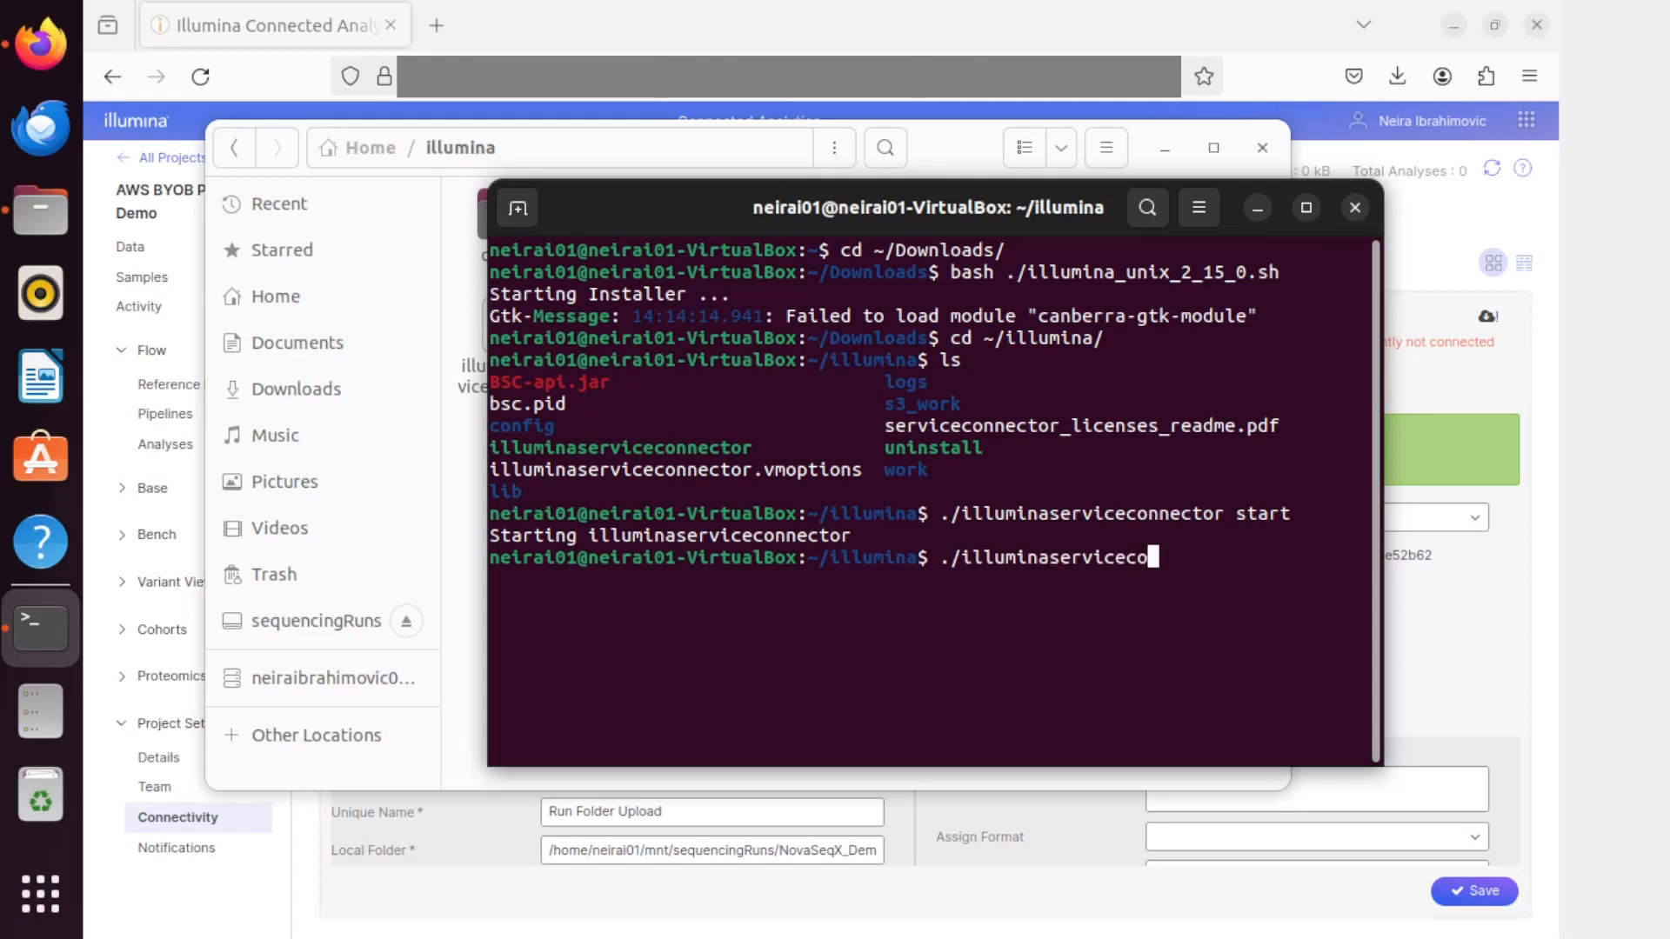
text(nnector status)
key(Return)
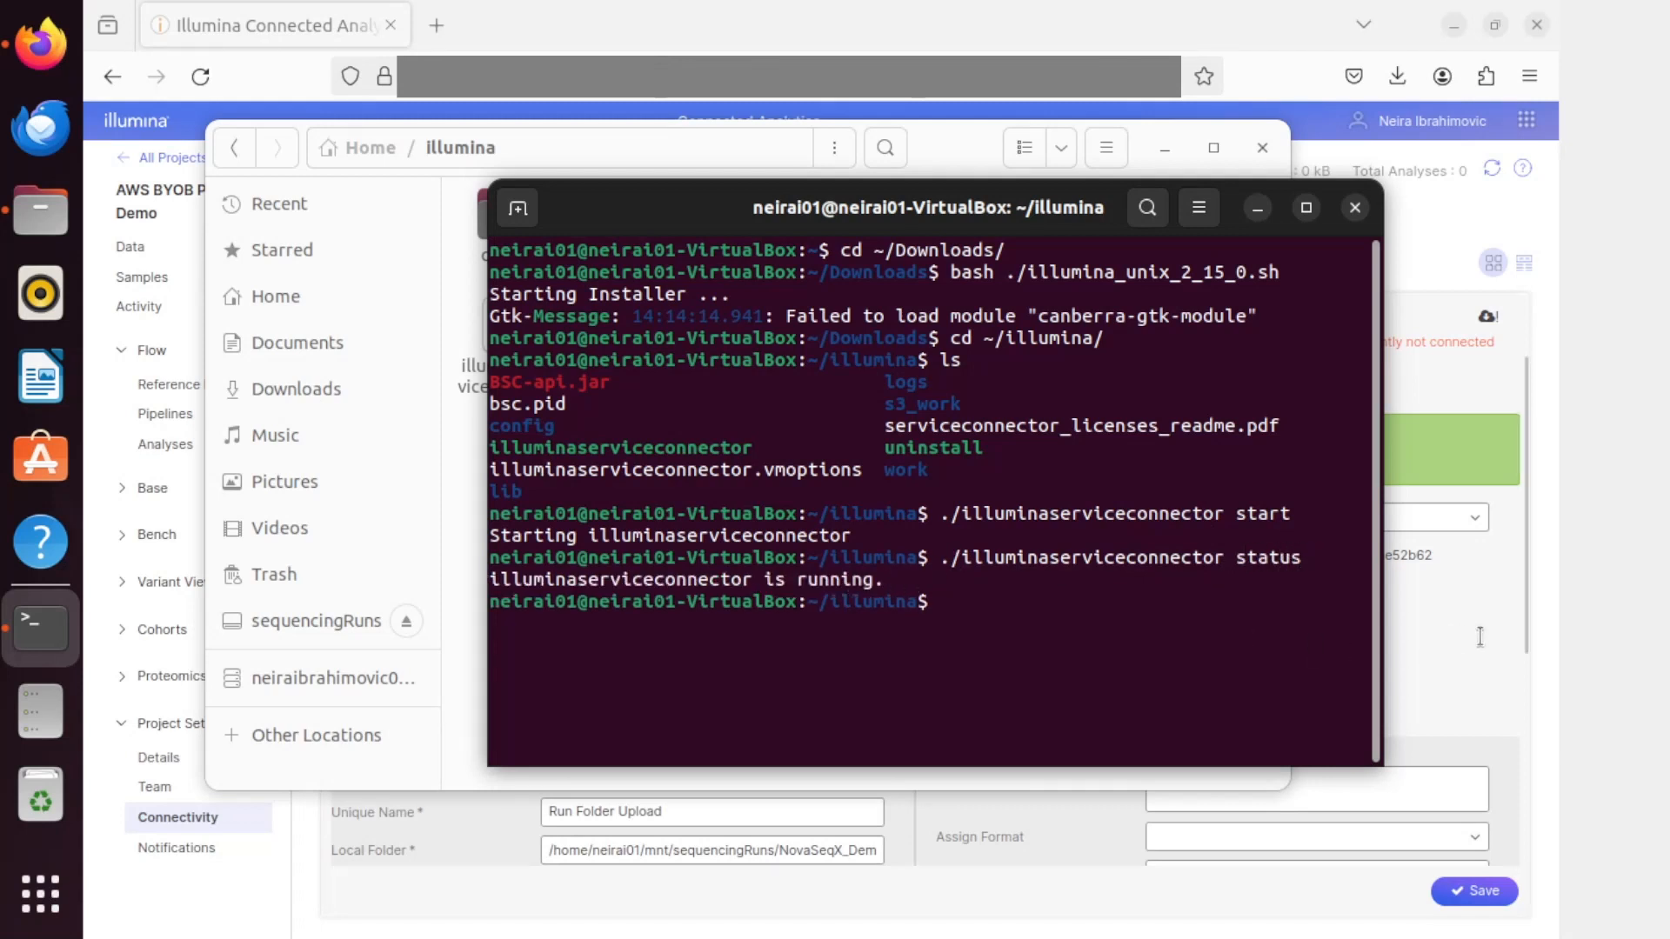
Step: Switch to the browser, refresh the wgs-connector's connection status, and compare the project's Data listing with the local NovaSeqX_Demo folder in the file manager
click(1506, 590)
click(1494, 169)
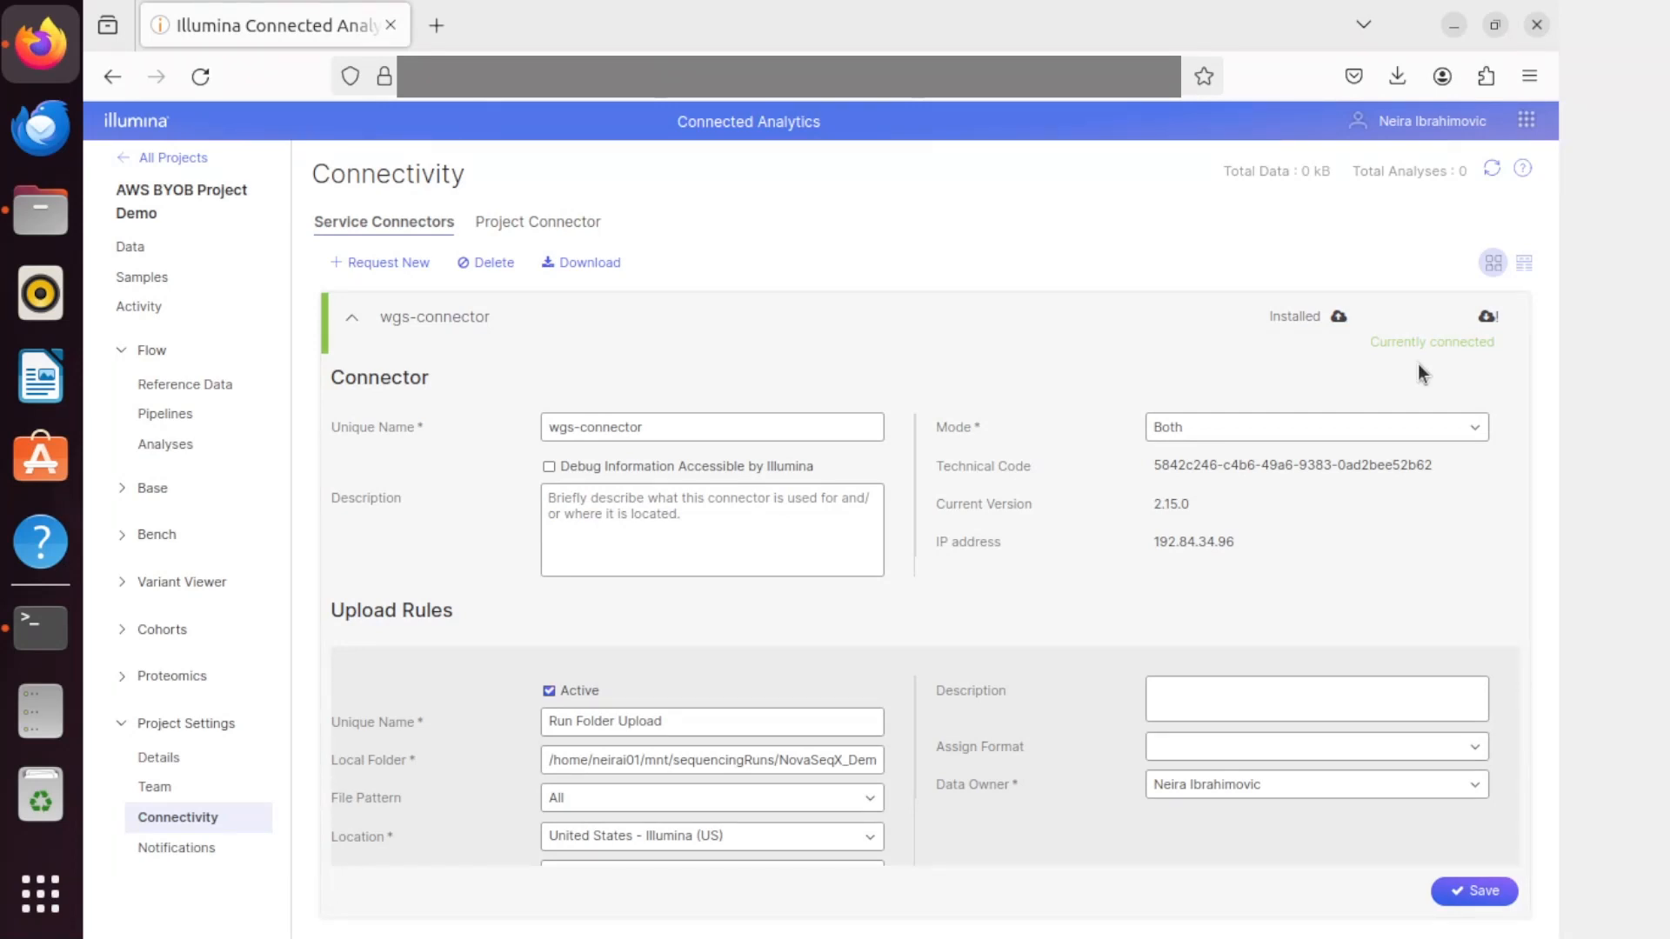
click(130, 251)
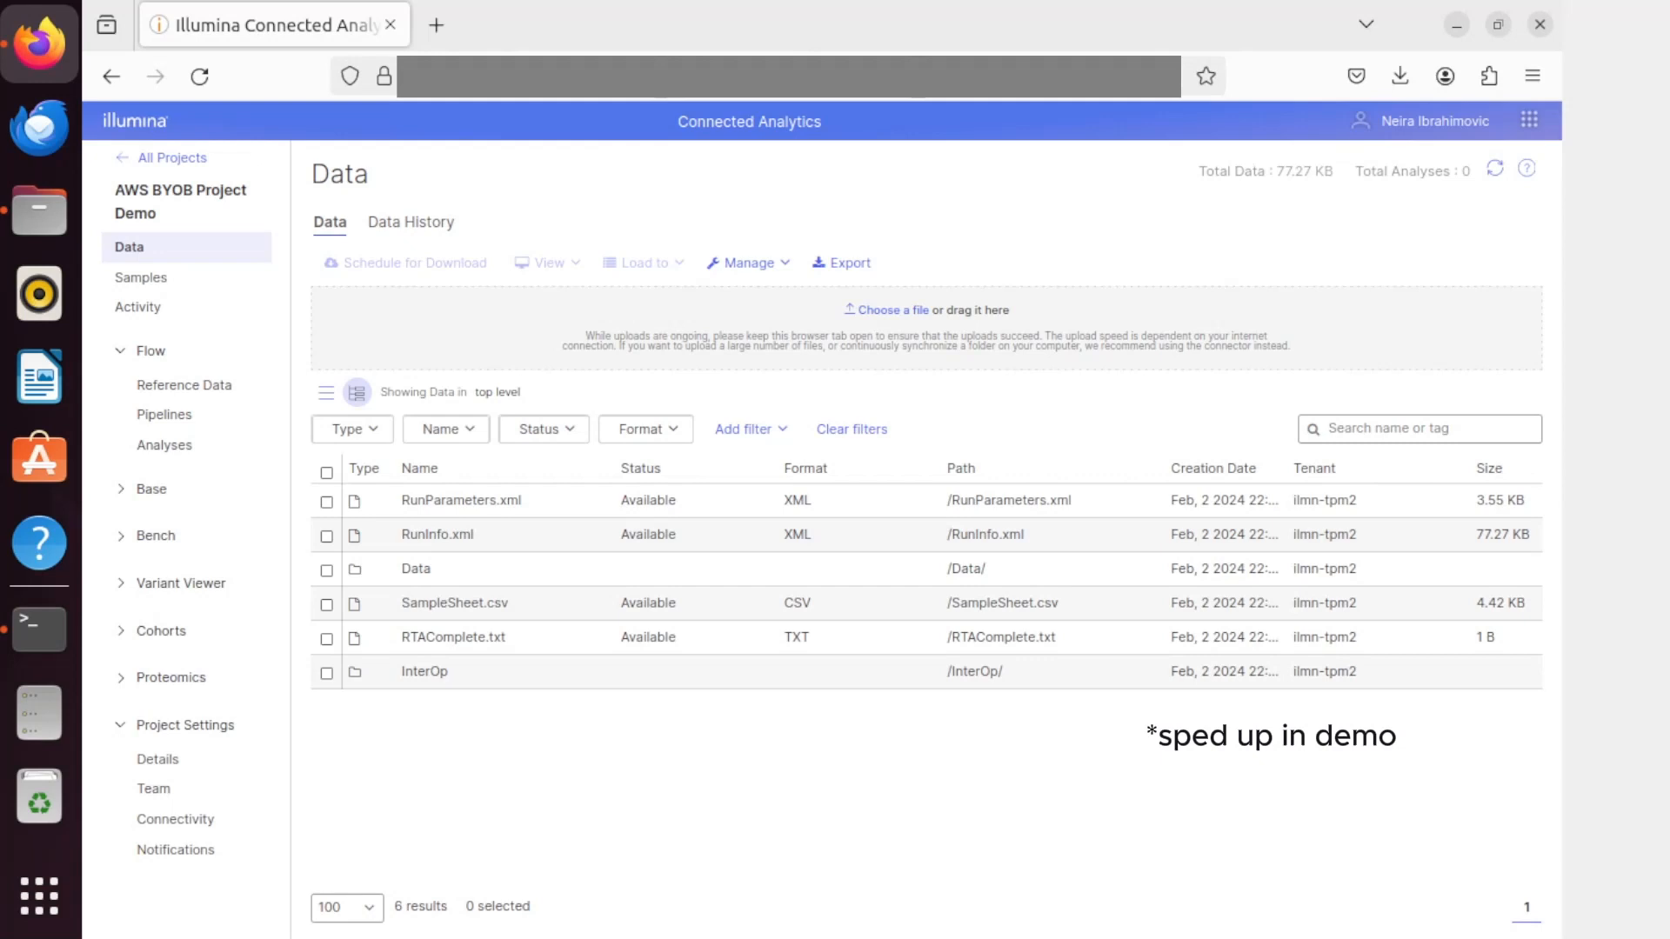
click(39, 211)
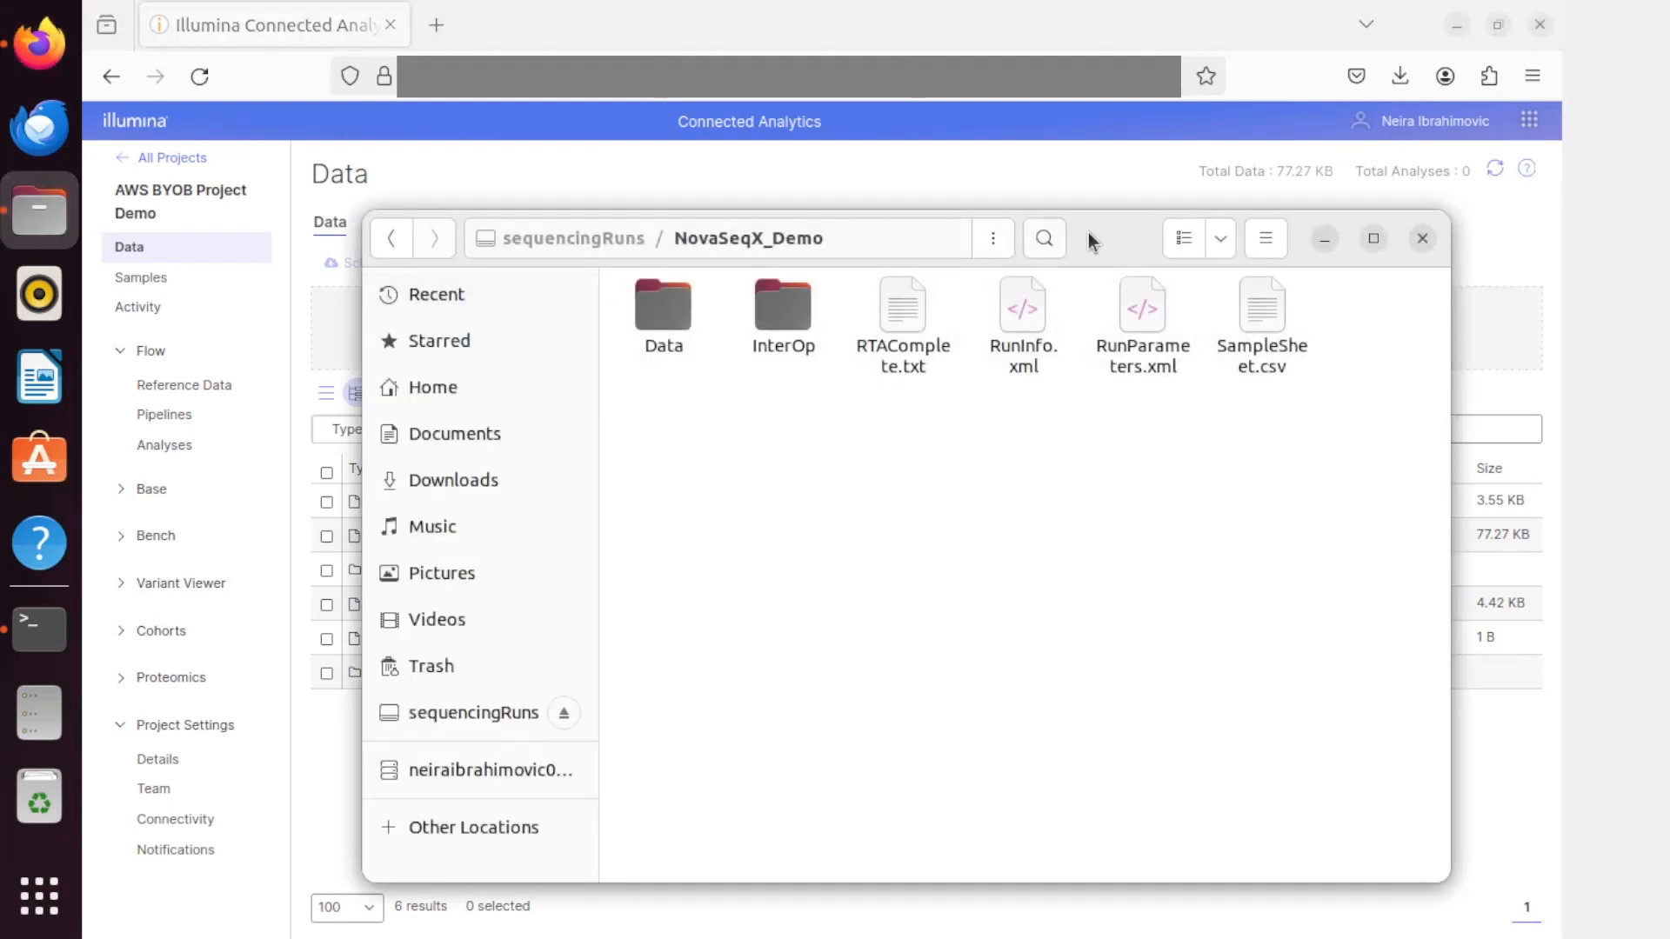
drag(1088, 232, 1081, 744)
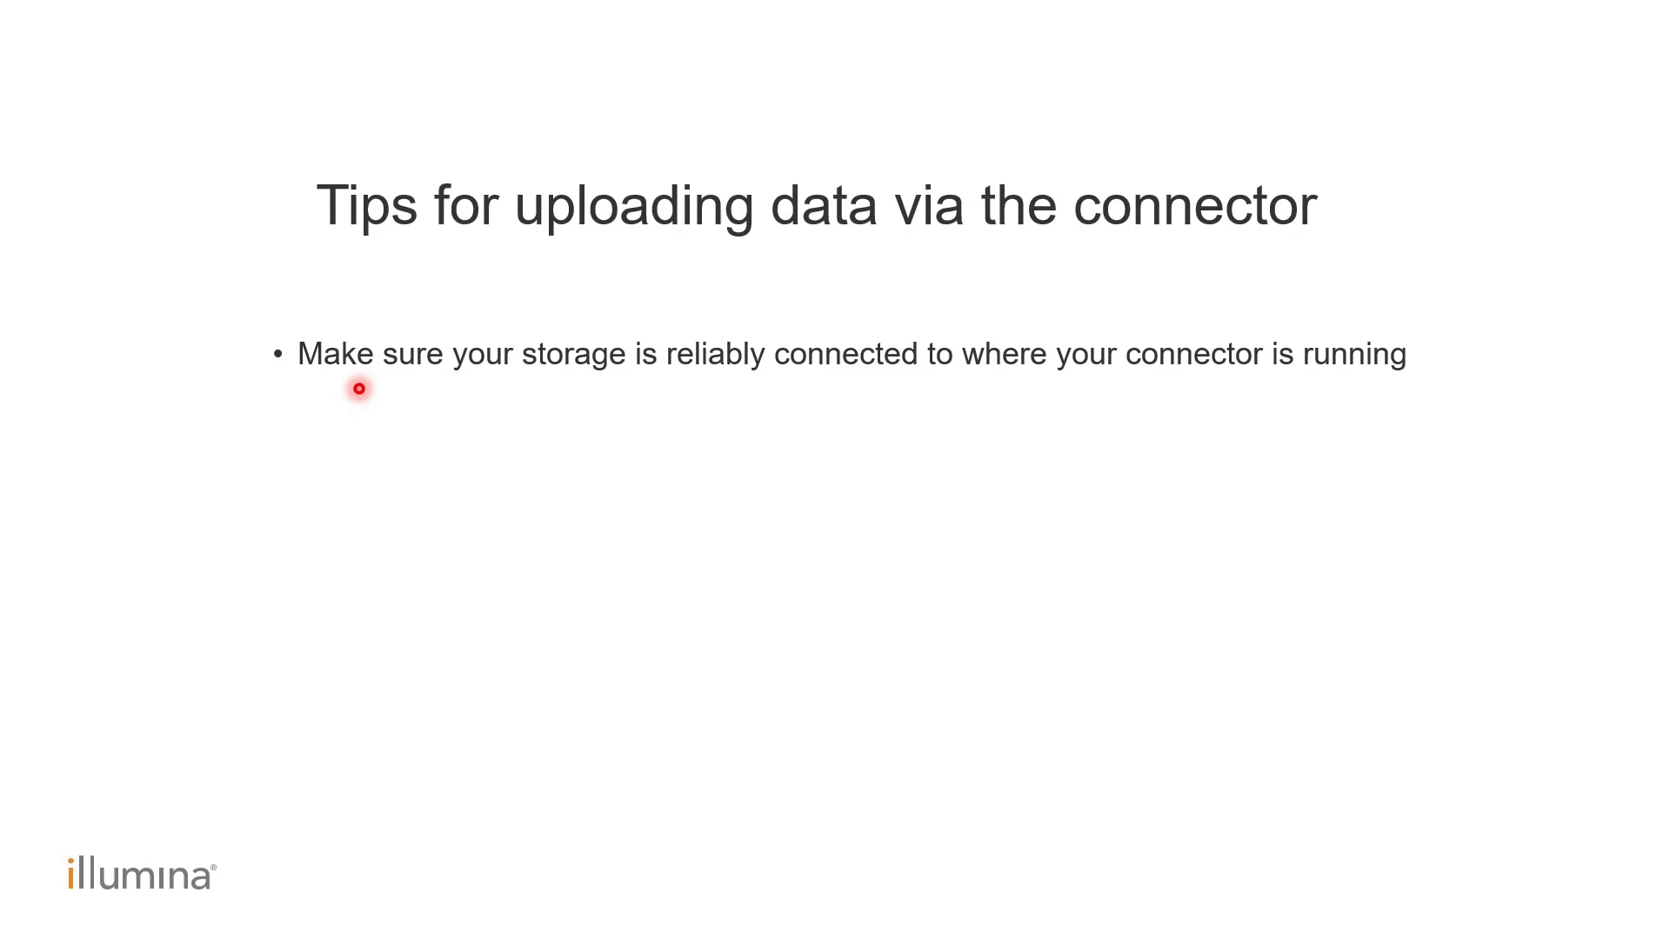
key(Right)
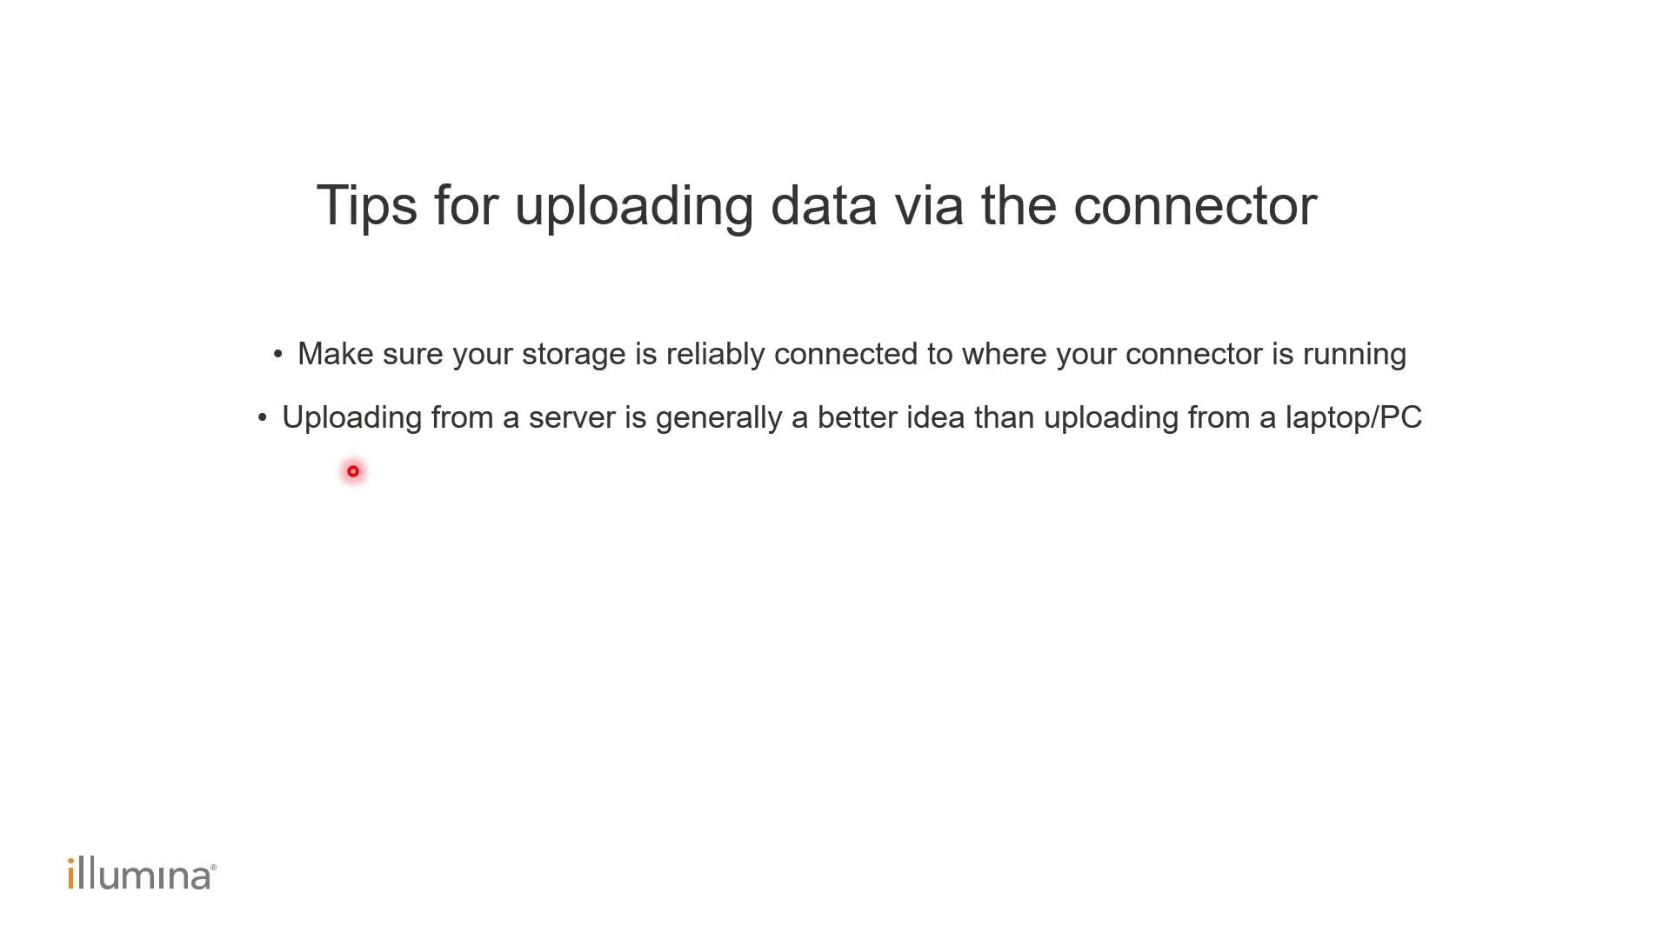
key(Right)
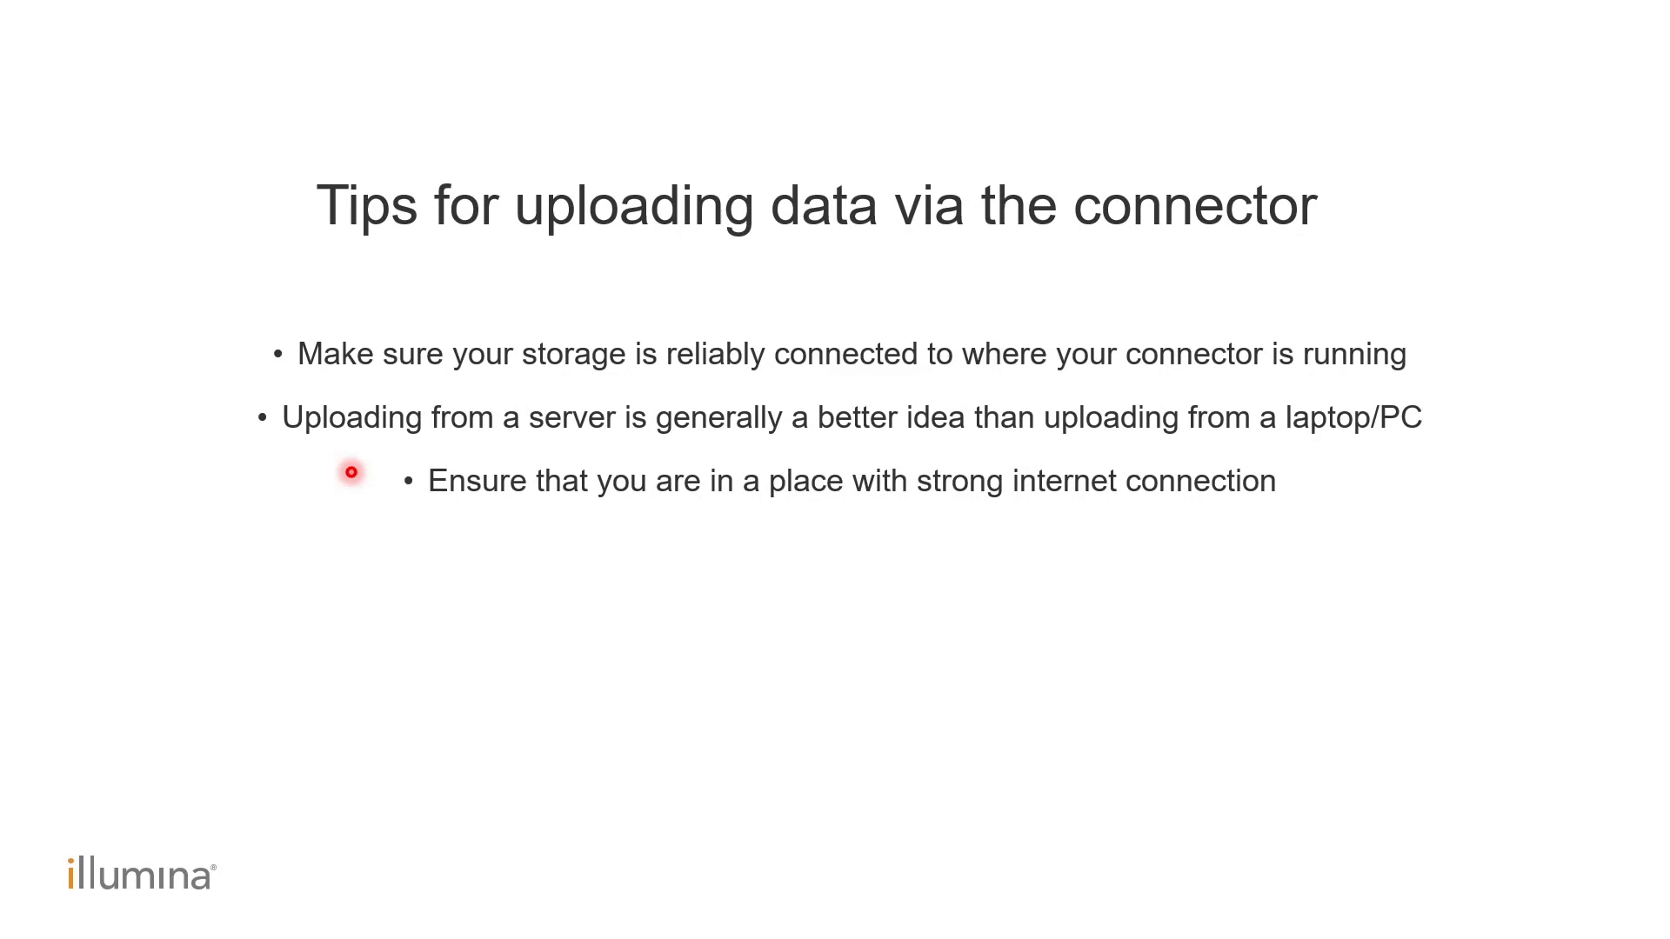
key(Right)
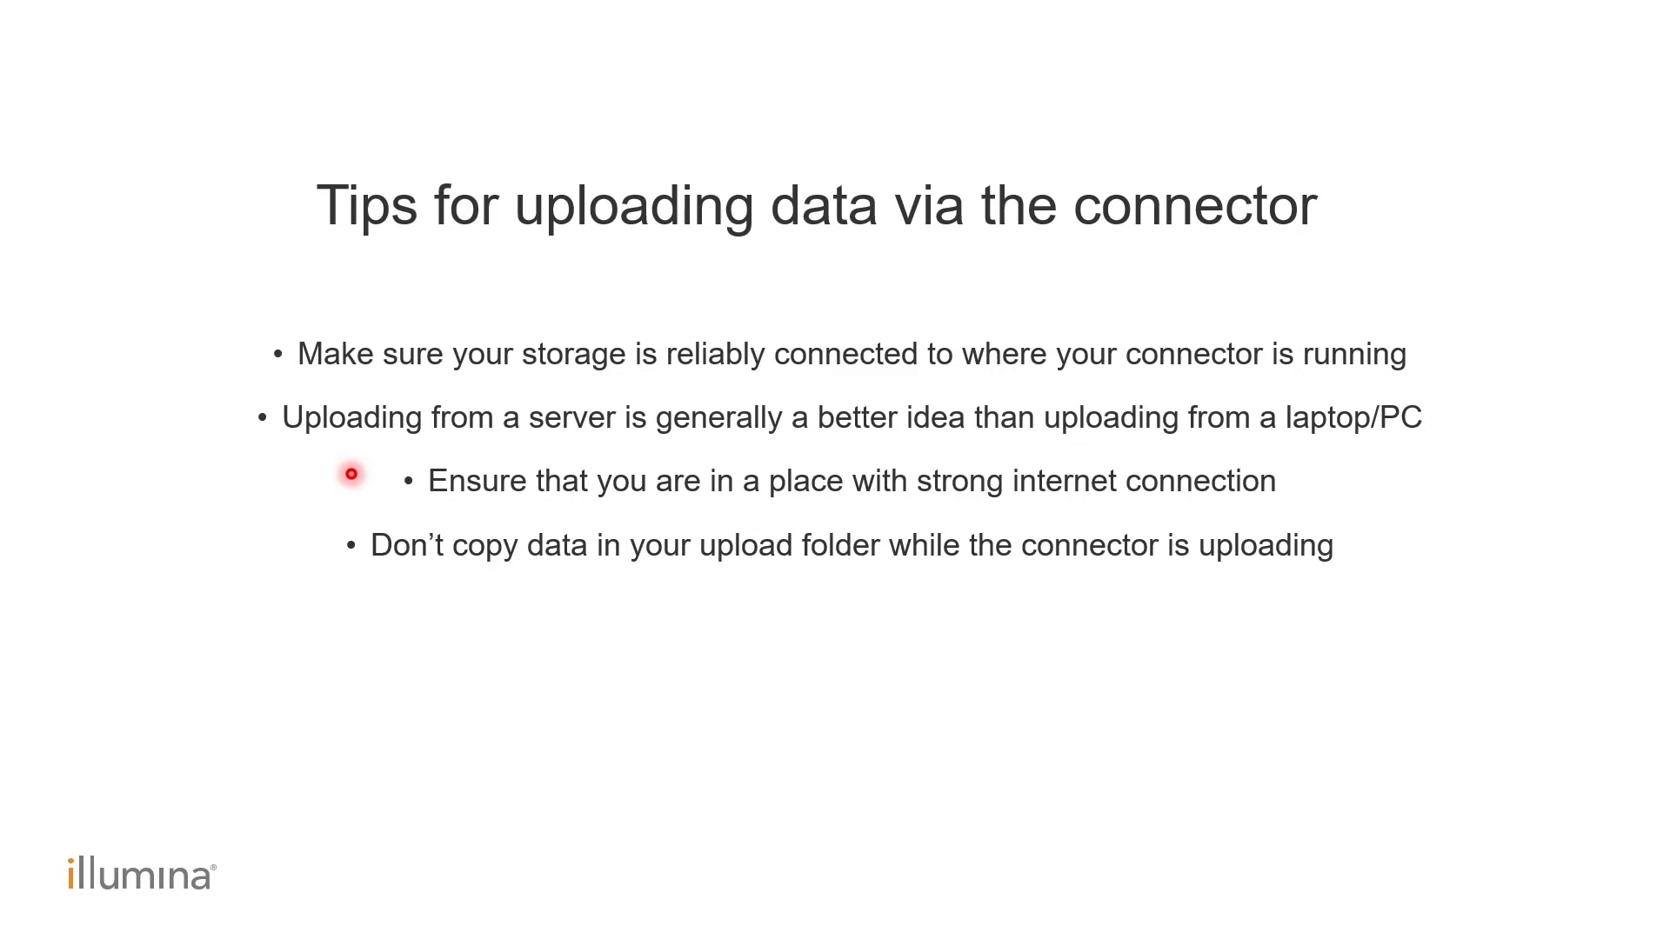
key(Right)
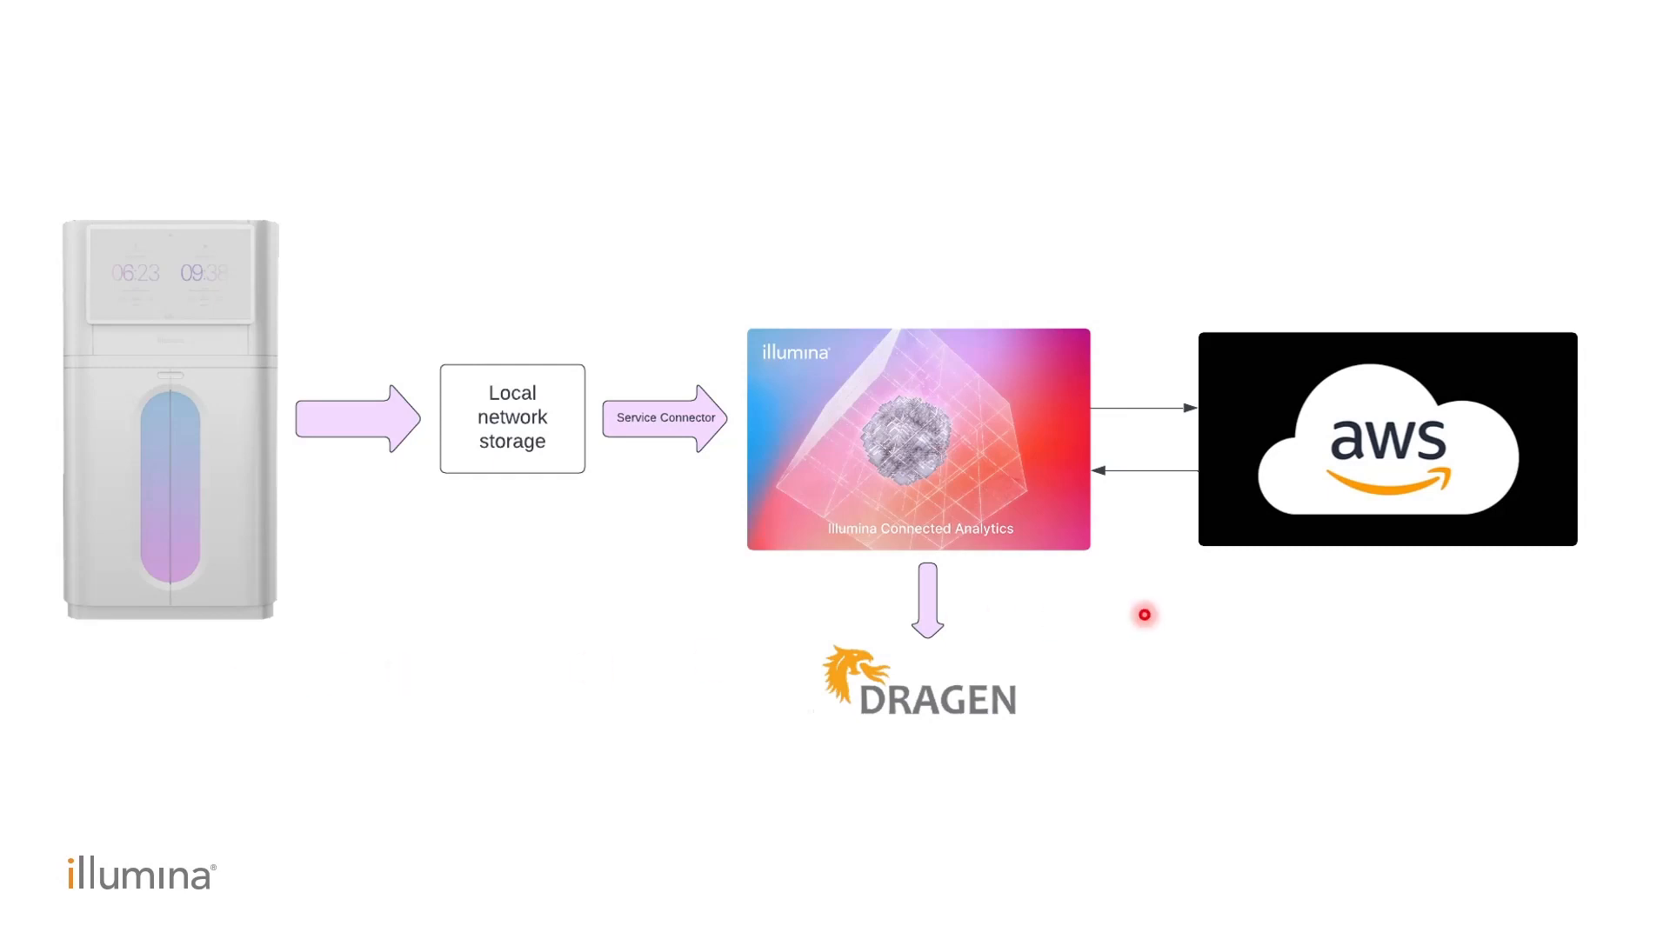